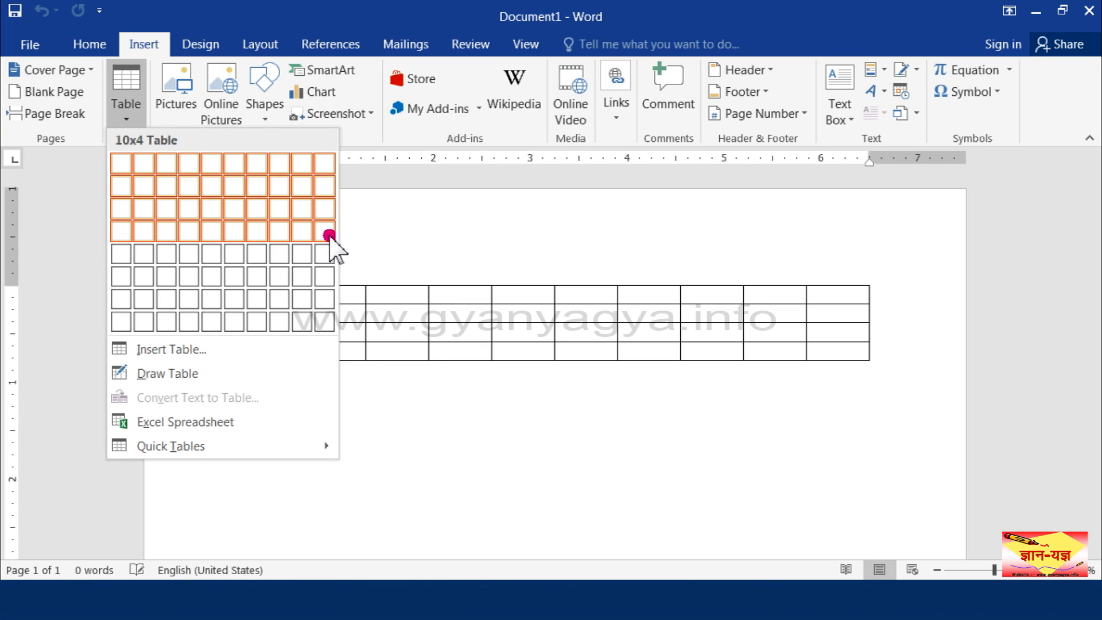
Step: Insert a table with 10 columns and 4 rows using the table size grid
left_click(330, 235)
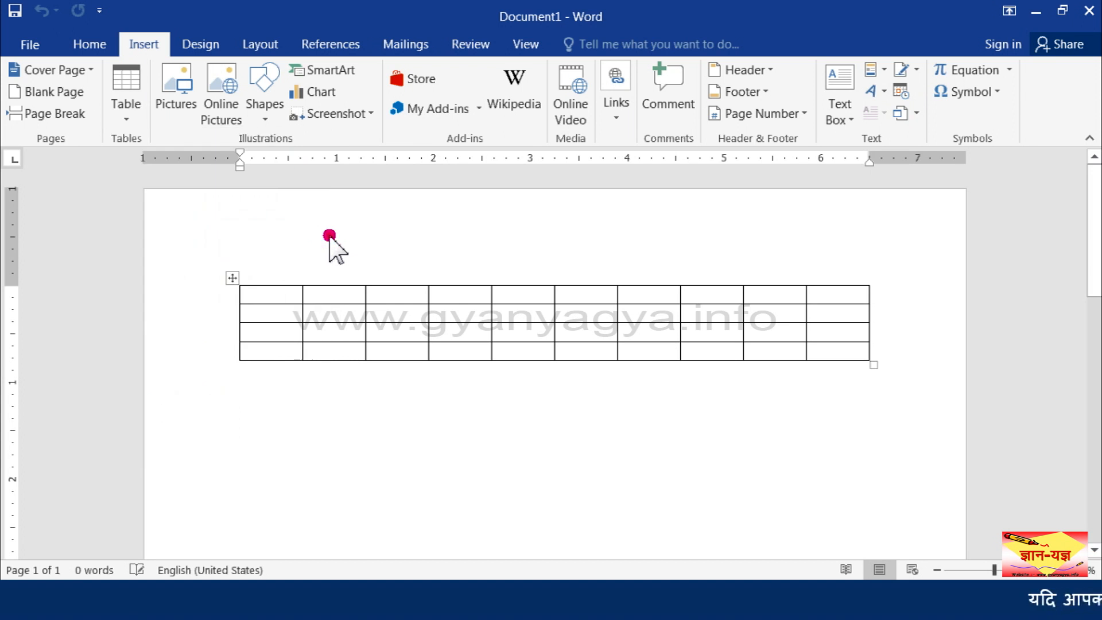
Step: Set up a new table below the first one with 4 columns and 4 rows
left_click(261, 404)
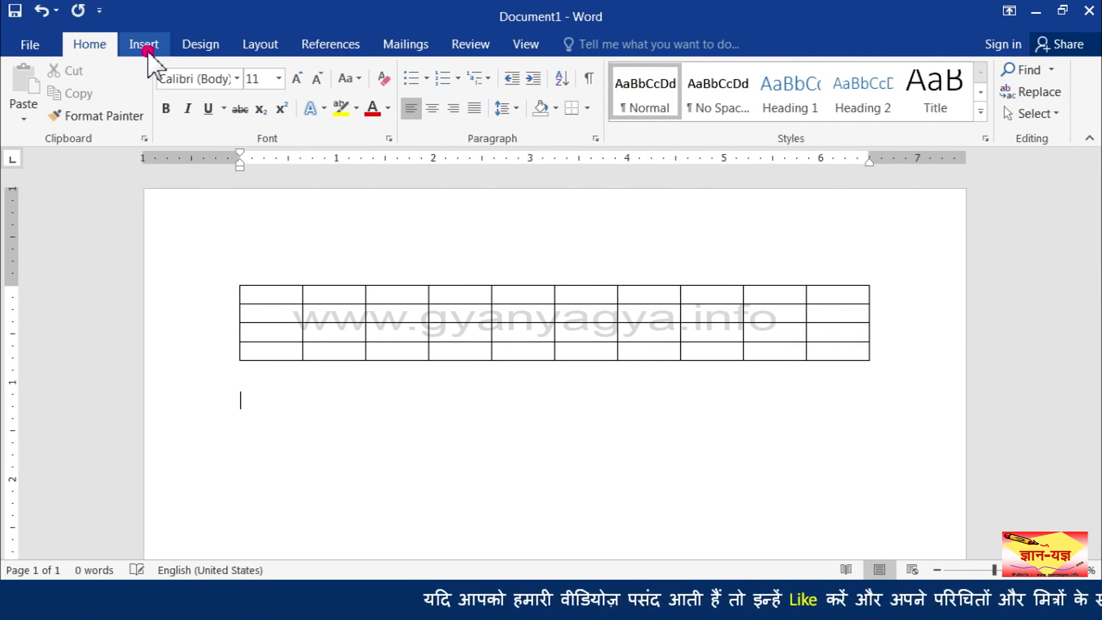
left_click(144, 45)
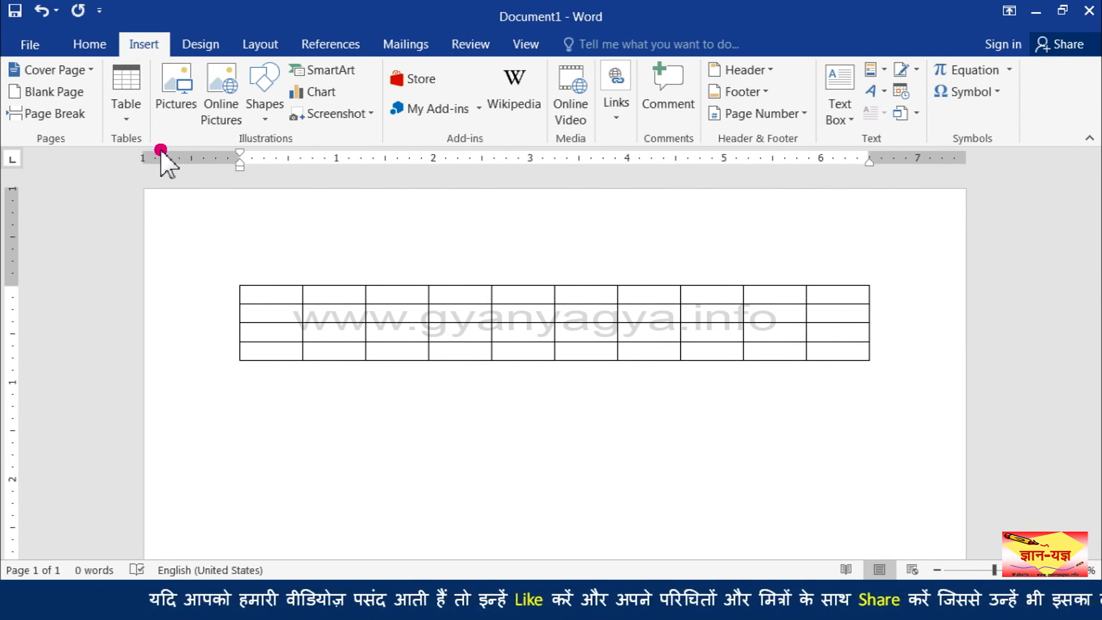
left_click(132, 119)
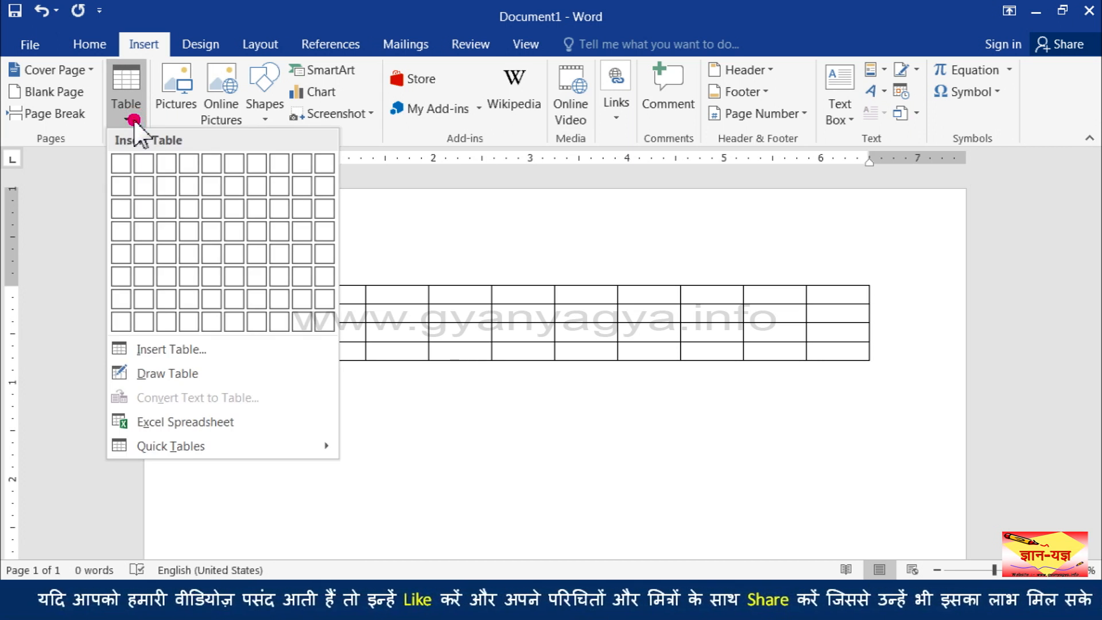
left_click(168, 351)
left_click_drag(603, 179, 413, 179)
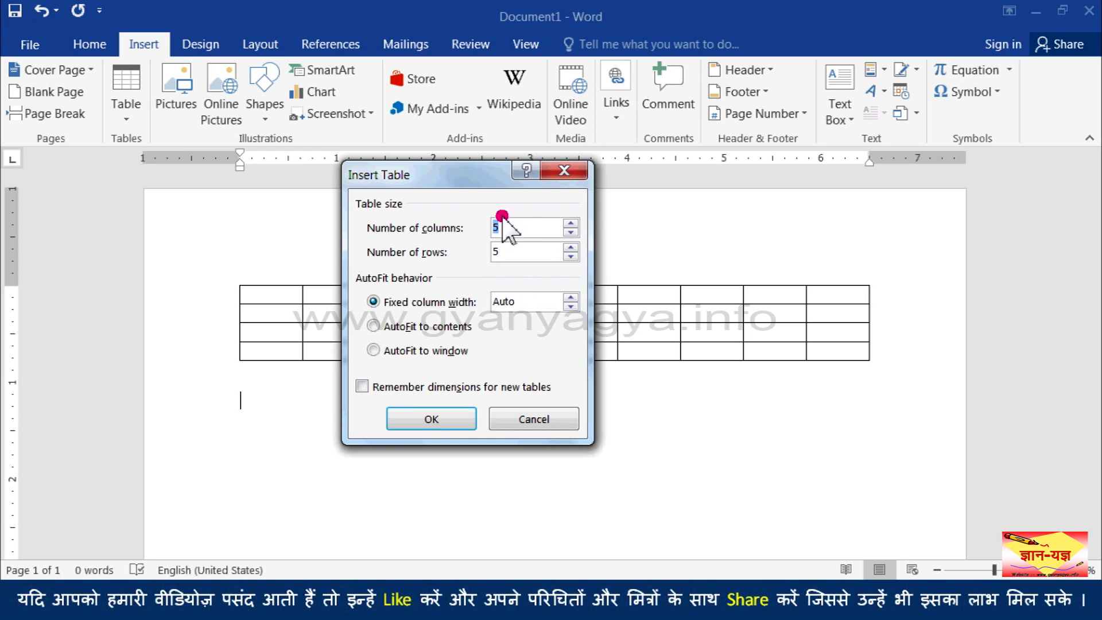
left_click_drag(492, 178, 578, 219)
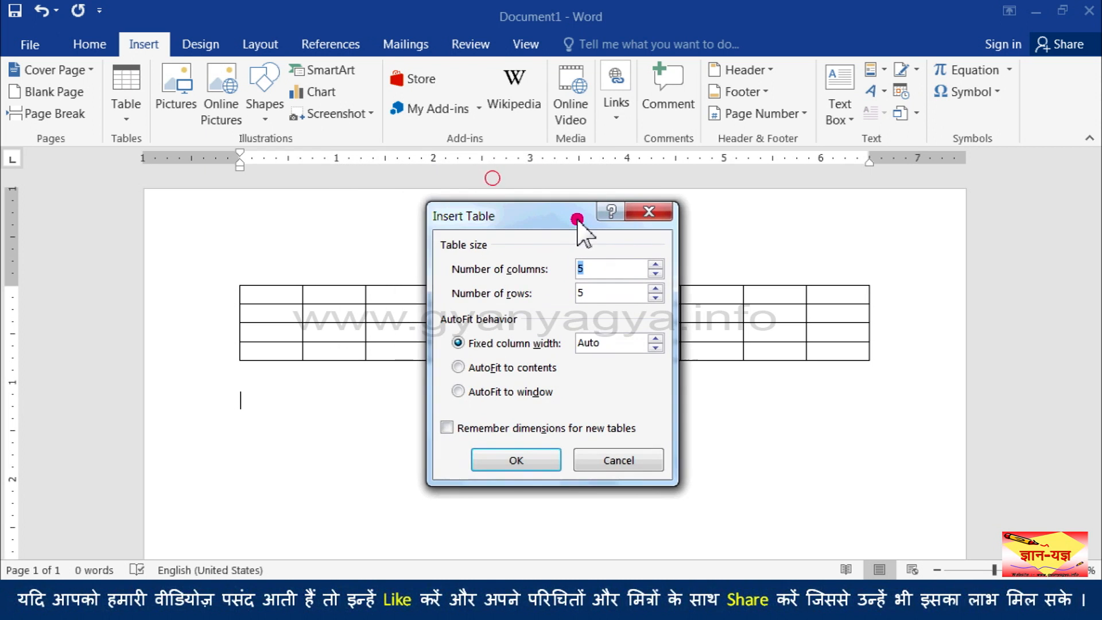
left_click(656, 267)
left_click(657, 272)
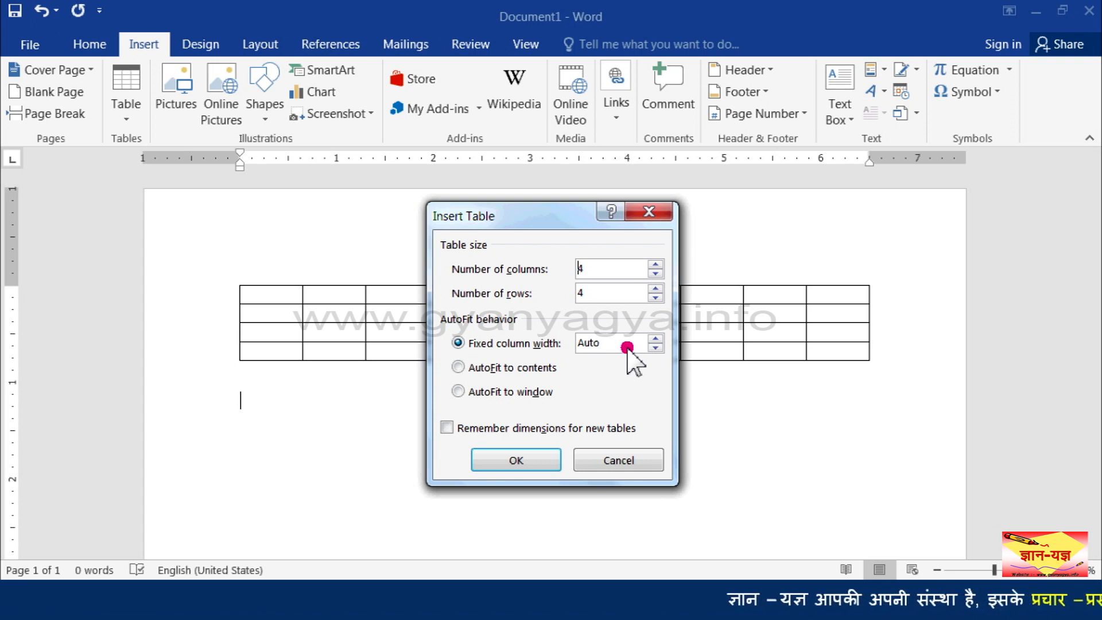
Step: Try a fixed column width of 1", then create the table with AutoFit to contents instead
left_click(658, 340)
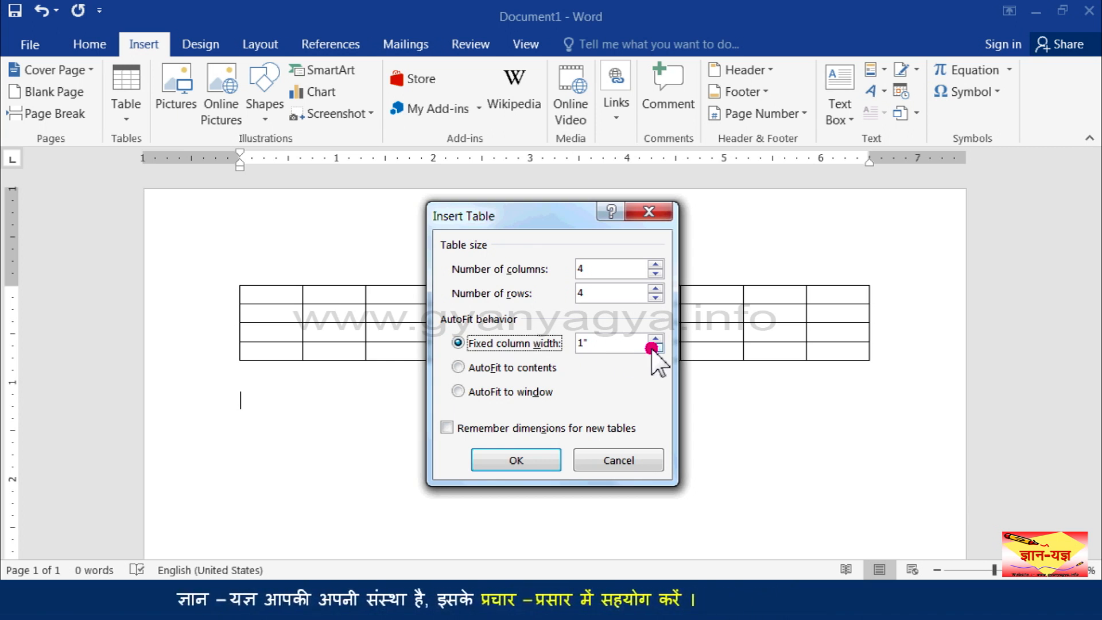
left_click(612, 346)
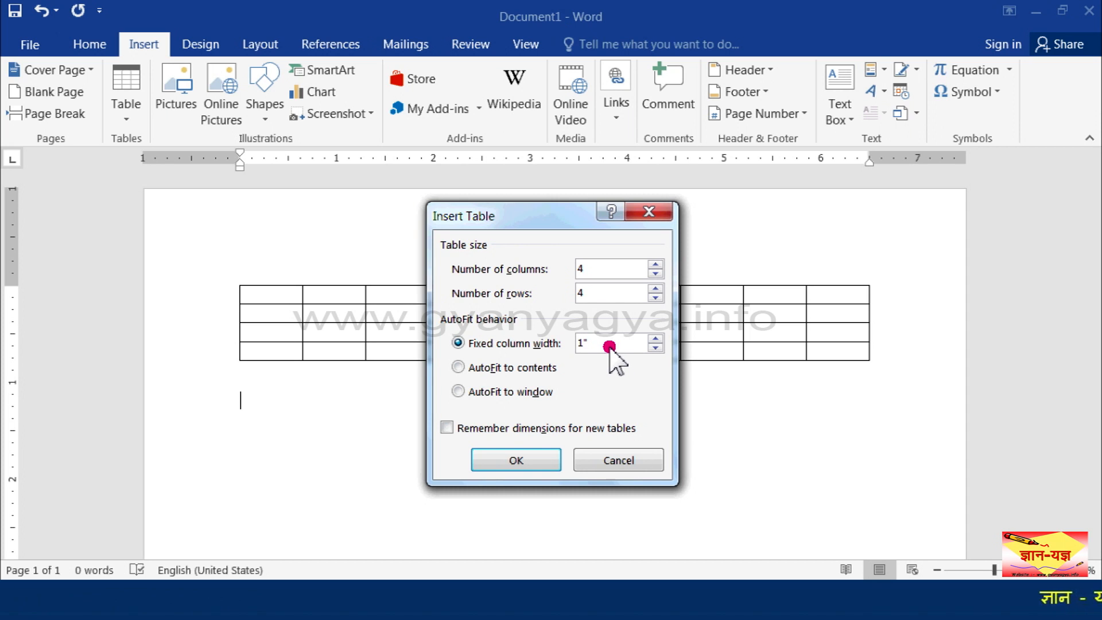
left_click(459, 371)
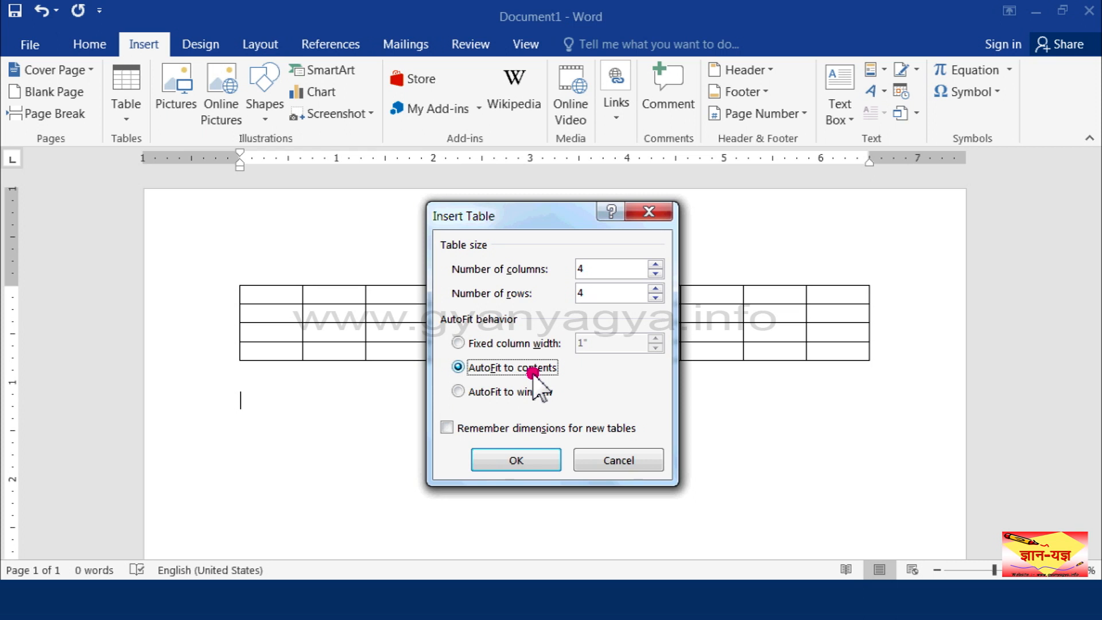
left_click(493, 463)
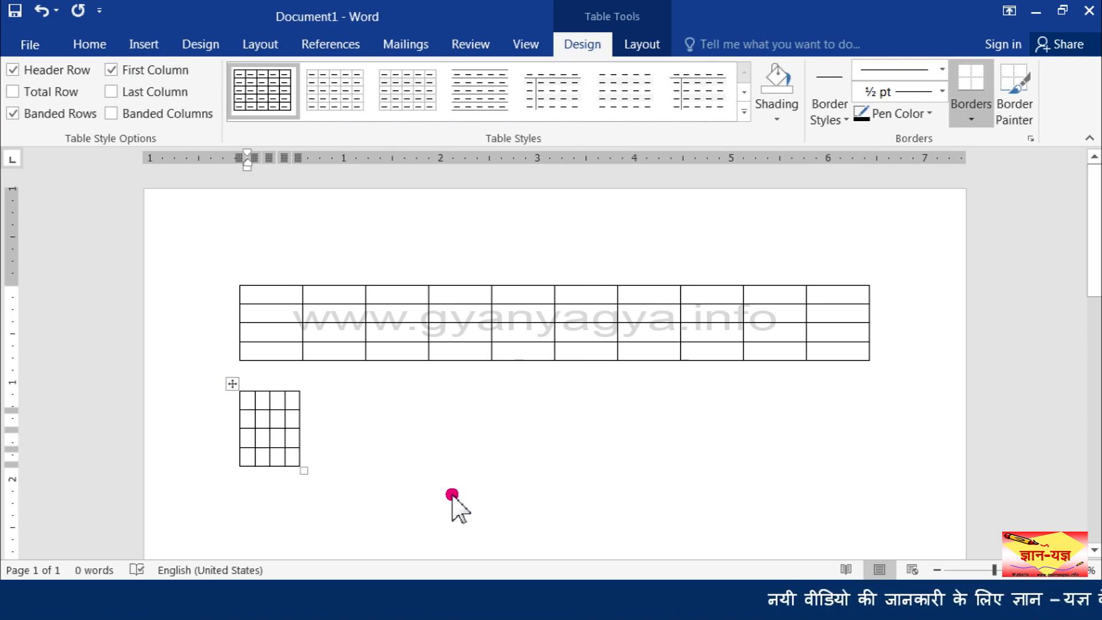
Step: Fill the header row of the 4-column table with Name, Class, Subject and Marks
type("N")
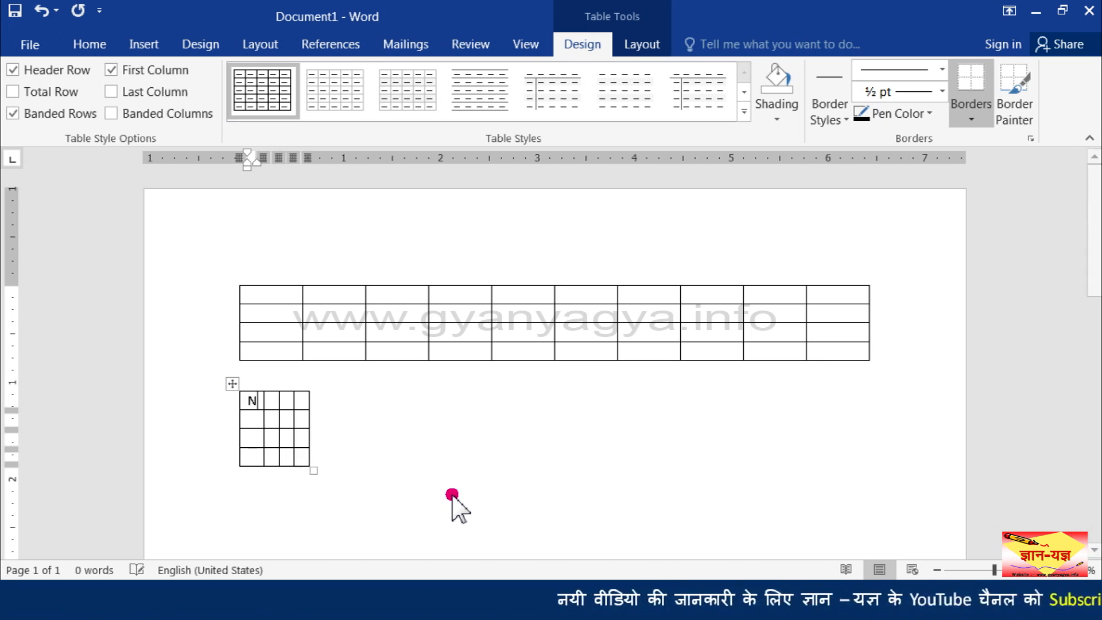
type("ame")
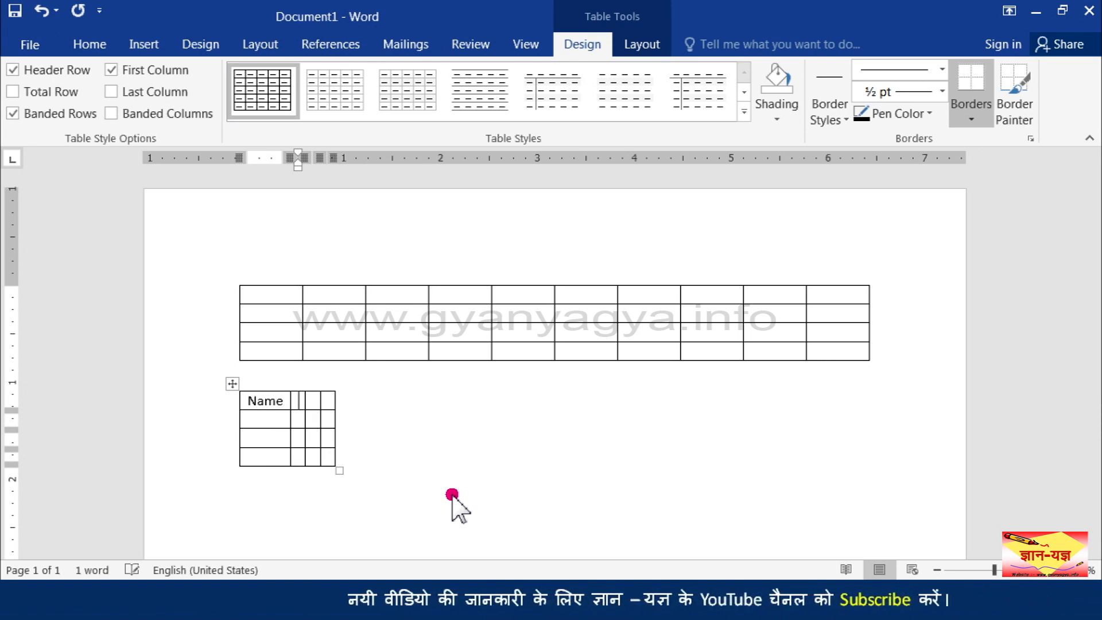
key("Tab")
type("Class")
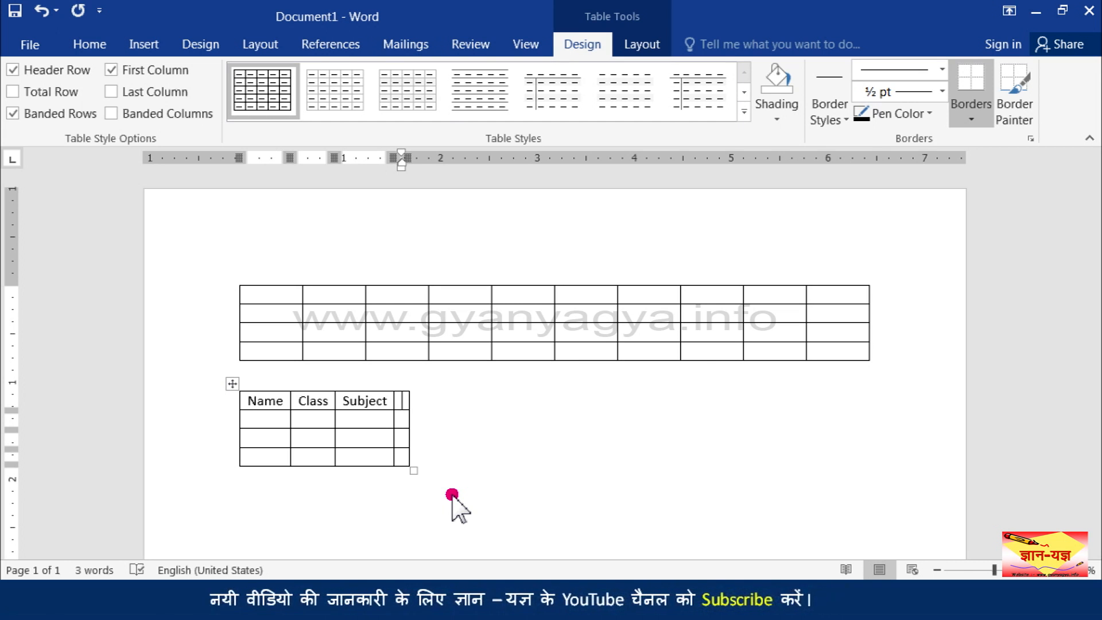
type("Marks")
Step: Insert a table with 5 columns and 5 rows below the Name/Class table, using AutoFit to window
left_click(377, 518)
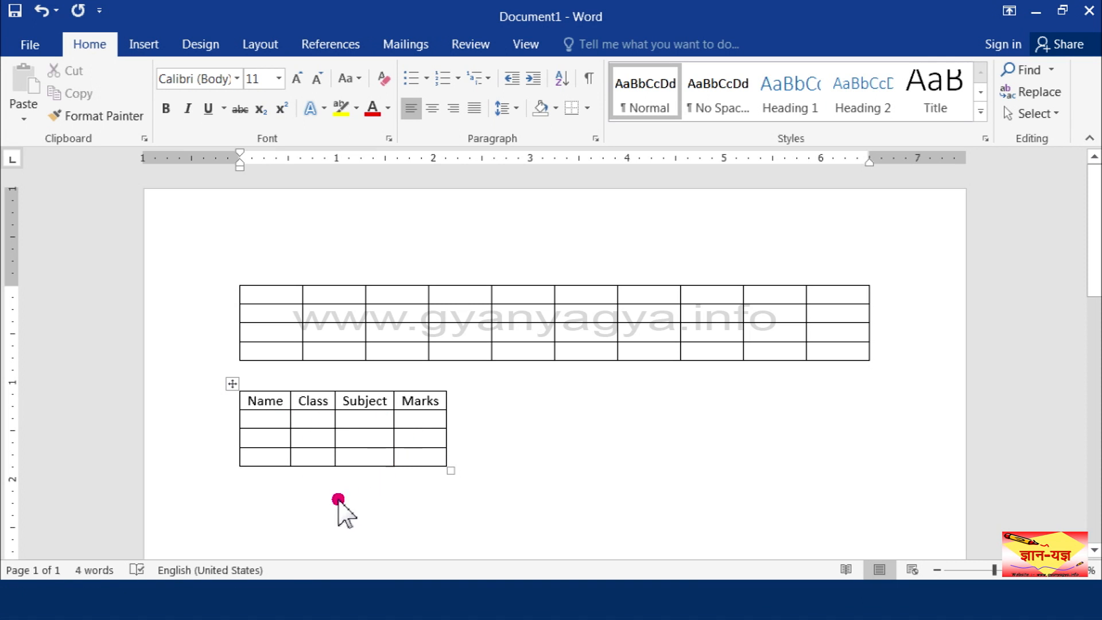
left_click(143, 44)
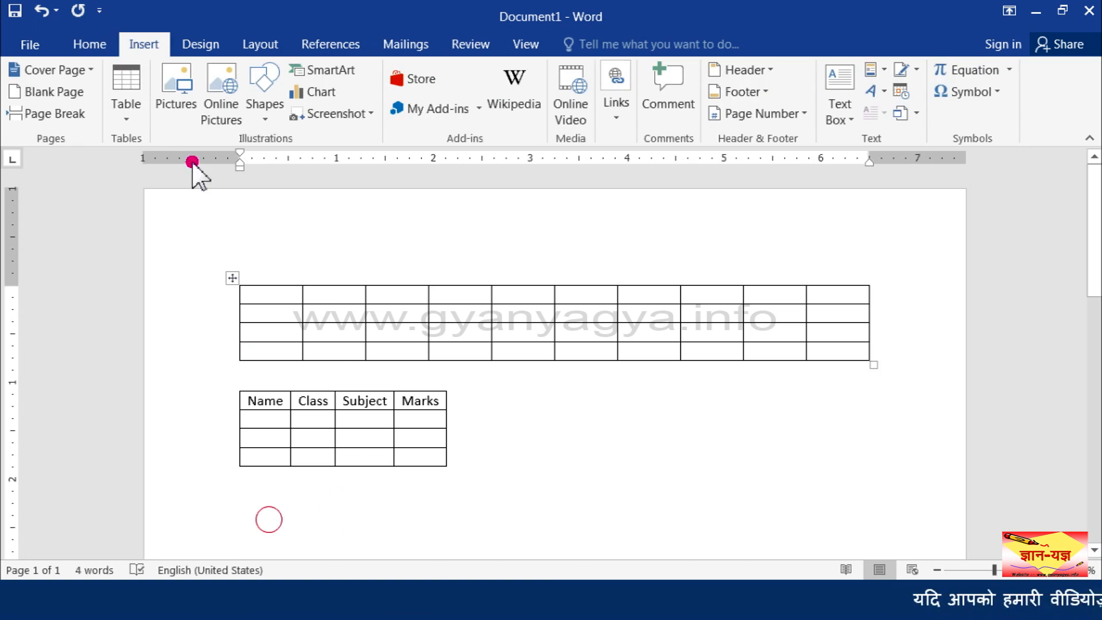
left_click(135, 119)
left_click(172, 348)
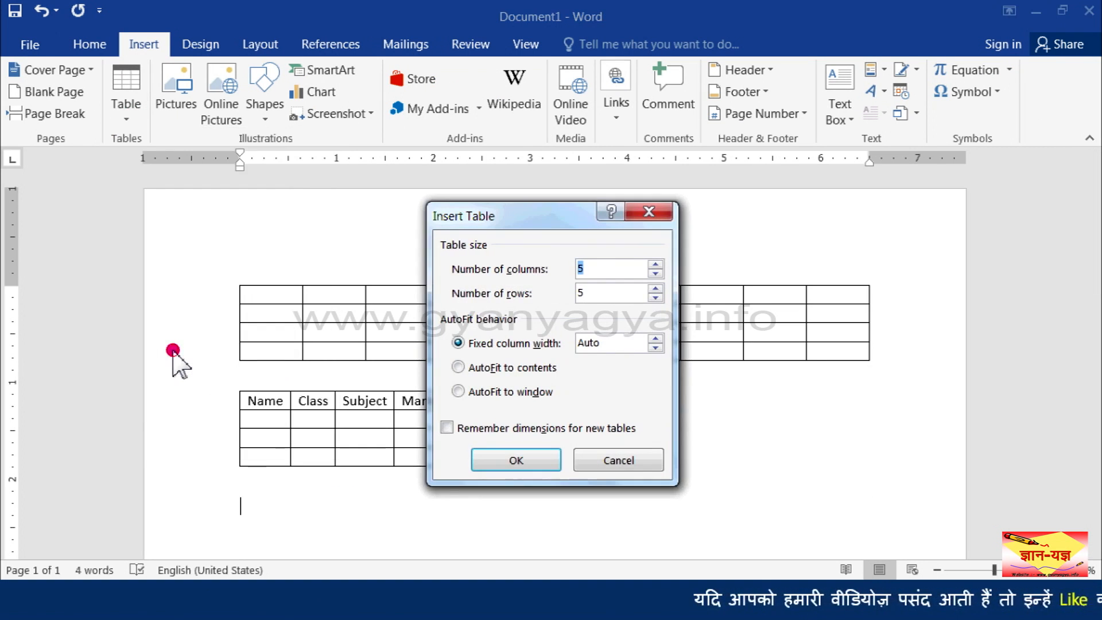
left_click(497, 395)
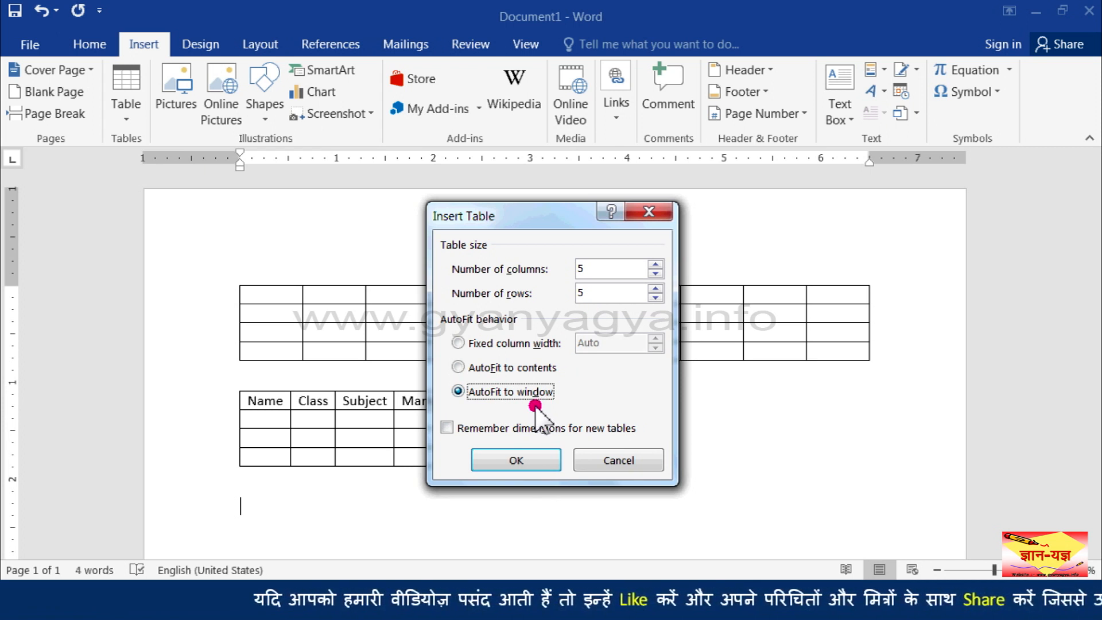
left_click(524, 460)
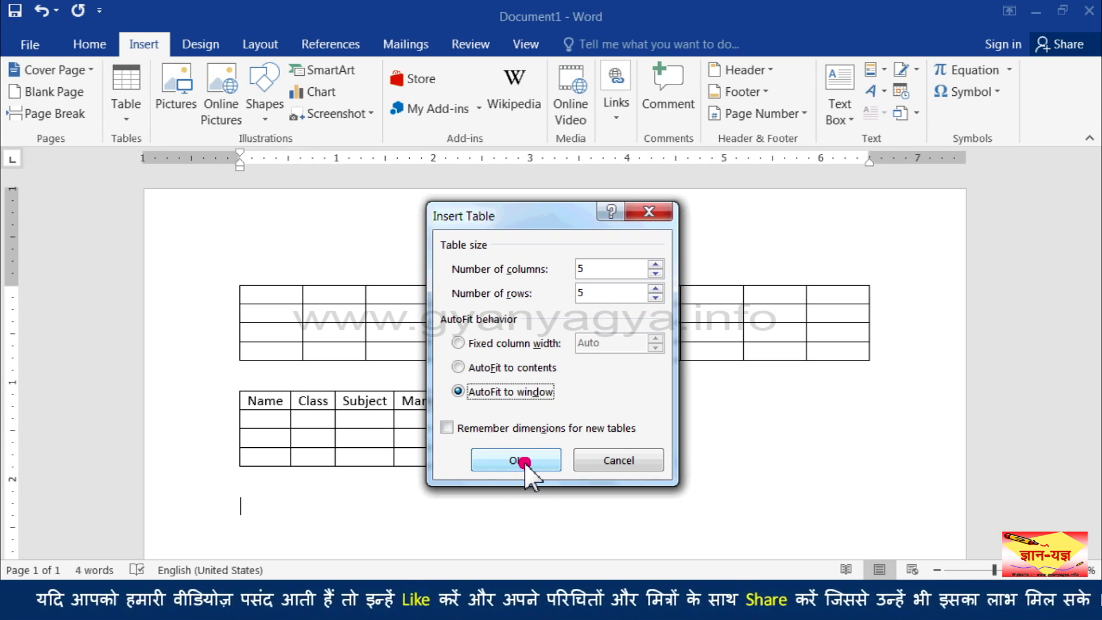
left_click(524, 461)
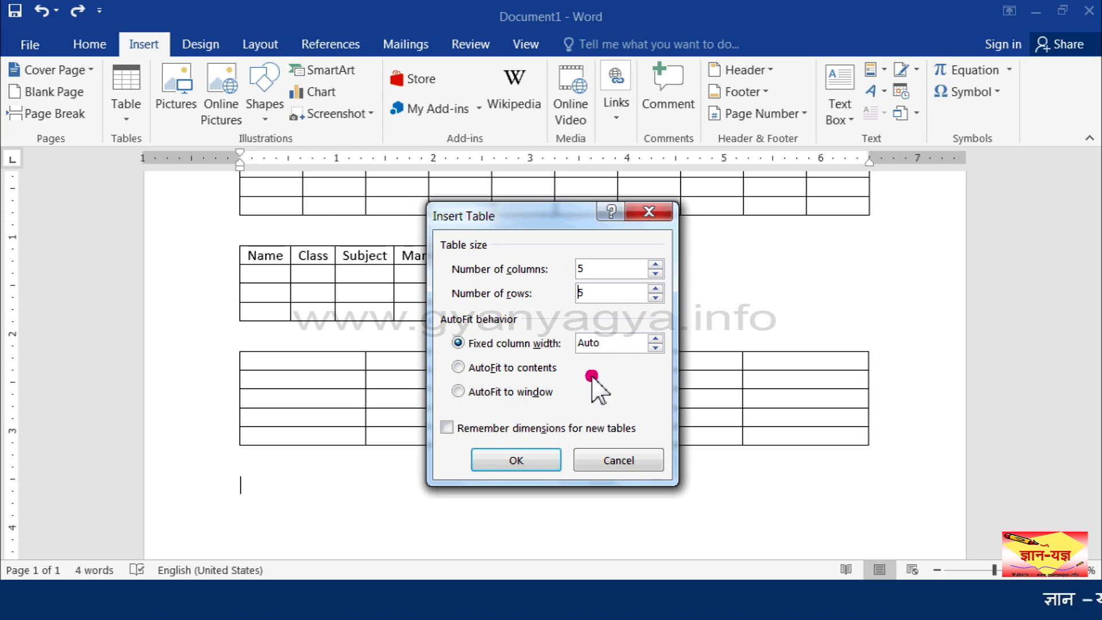
Step: Insert a table with 3 columns, 4 rows and a fixed column width of 2", remembering these dimensions for new tables
left_click(656, 273)
left_click(656, 274)
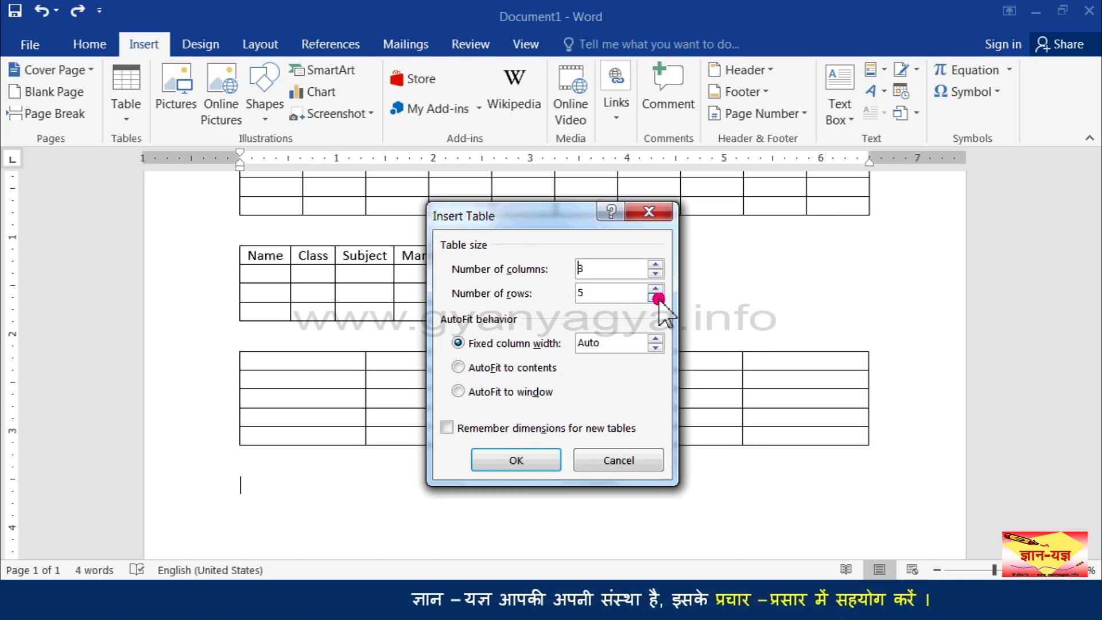
left_click(658, 298)
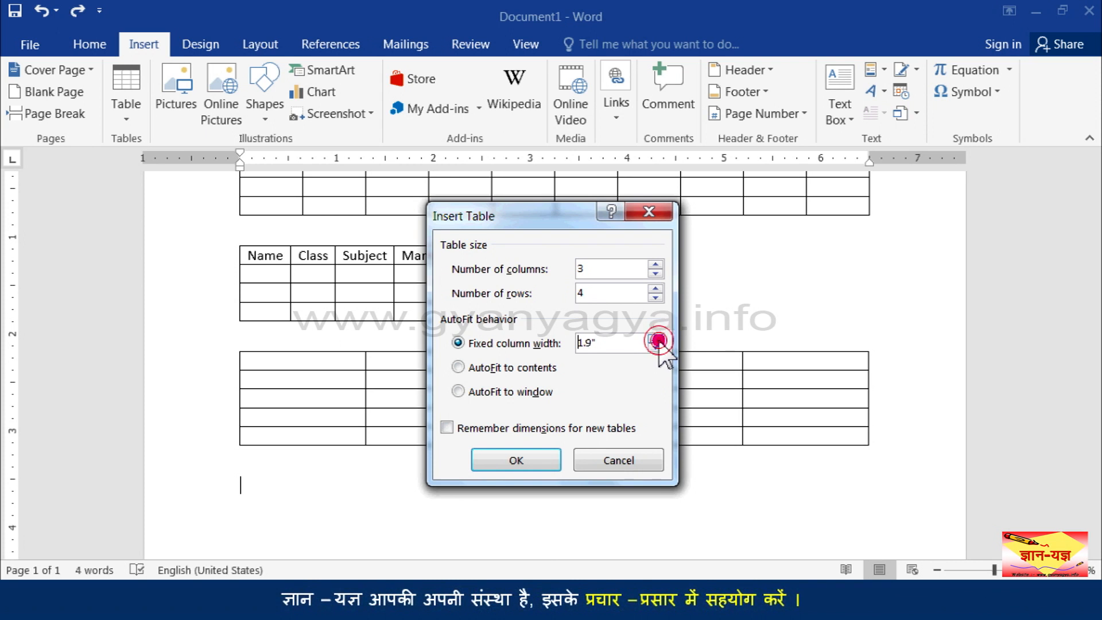
left_click(656, 339)
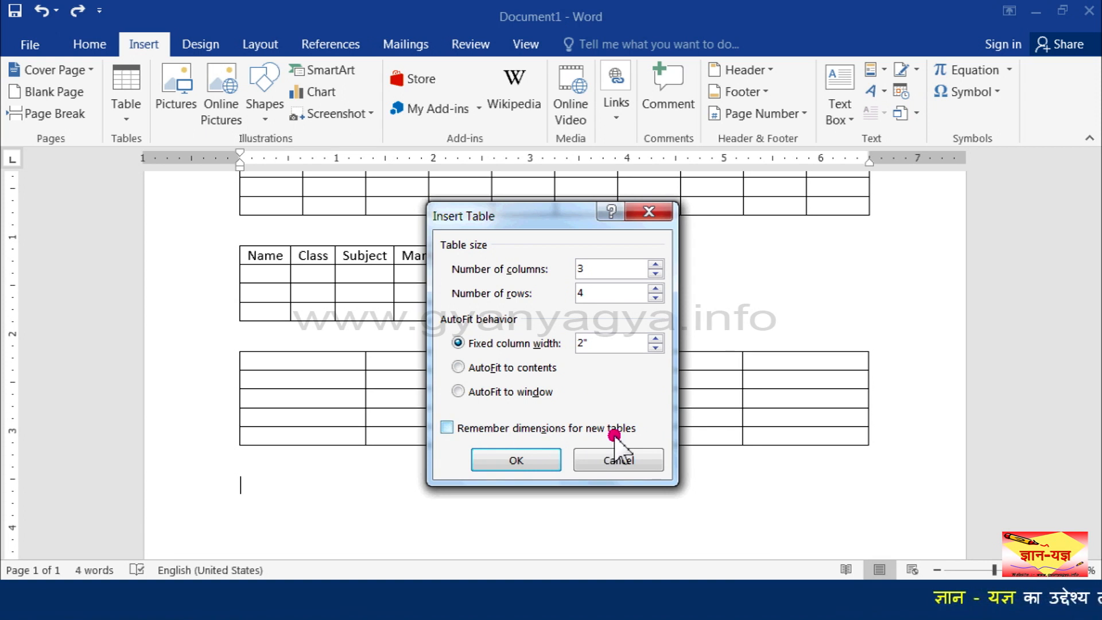
left_click(447, 429)
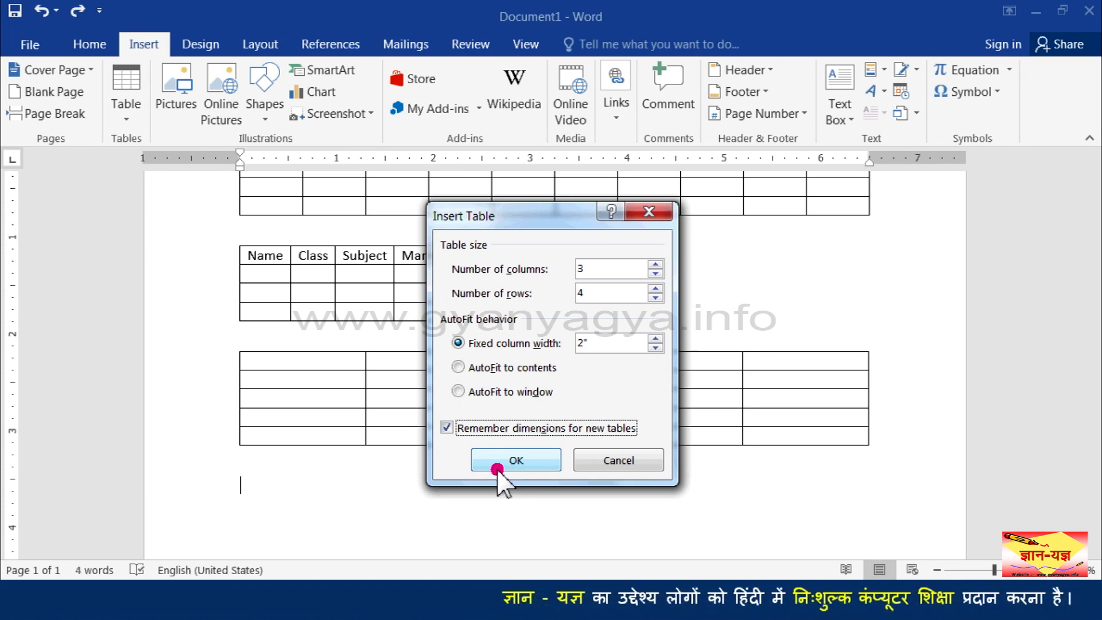
left_click(539, 463)
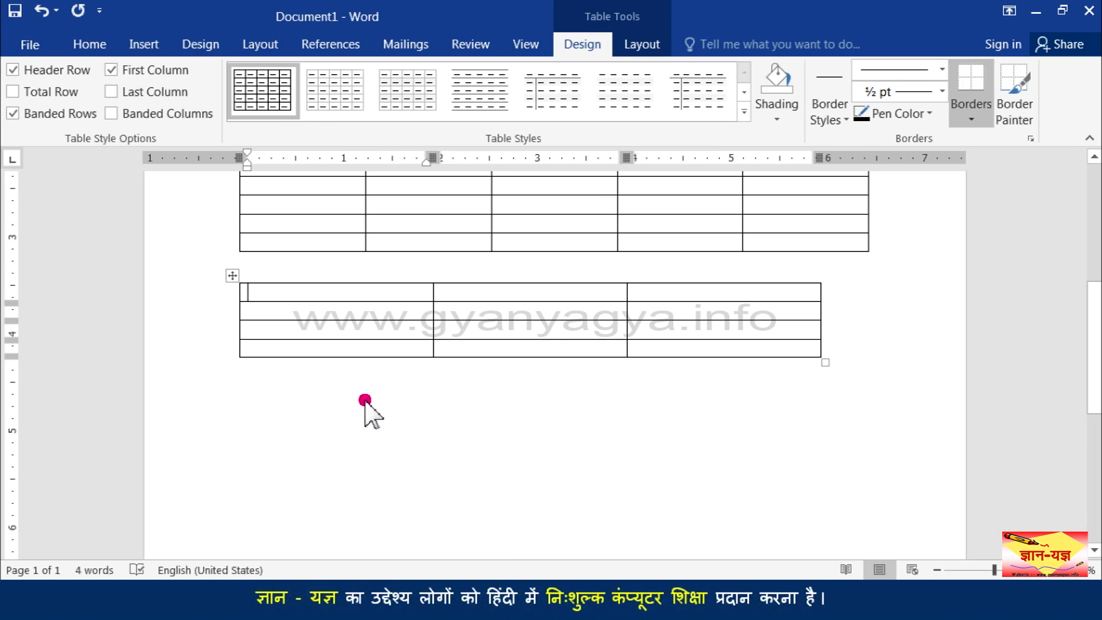
Step: Insert another table below the last one using the remembered dimensions of 3 columns, 4 rows and 2" column width
left_click(365, 401)
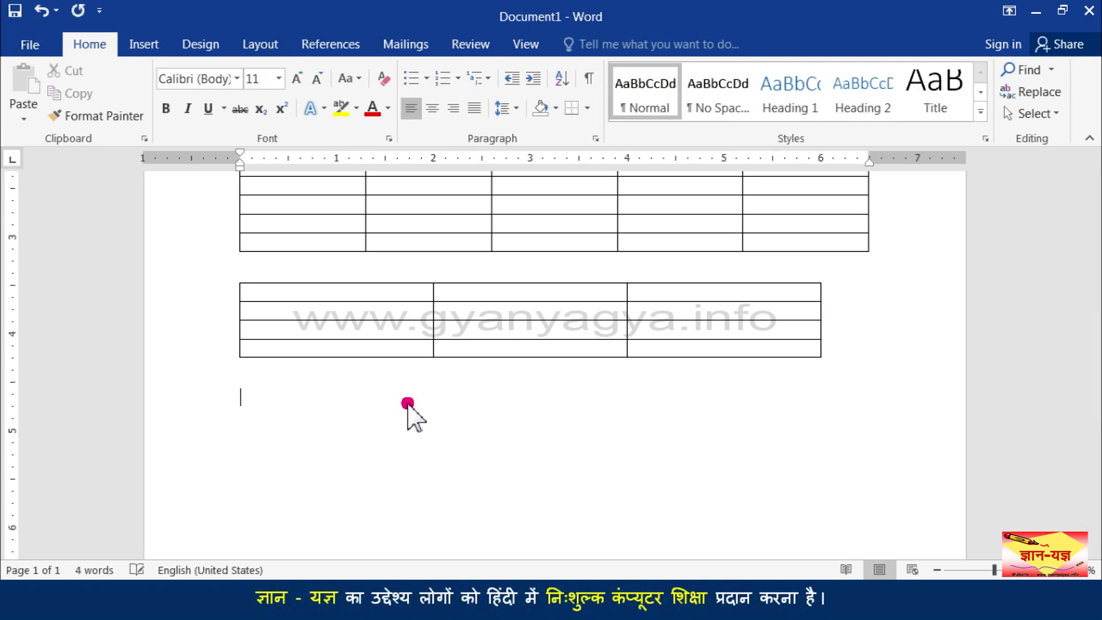
left_click(145, 46)
left_click(132, 119)
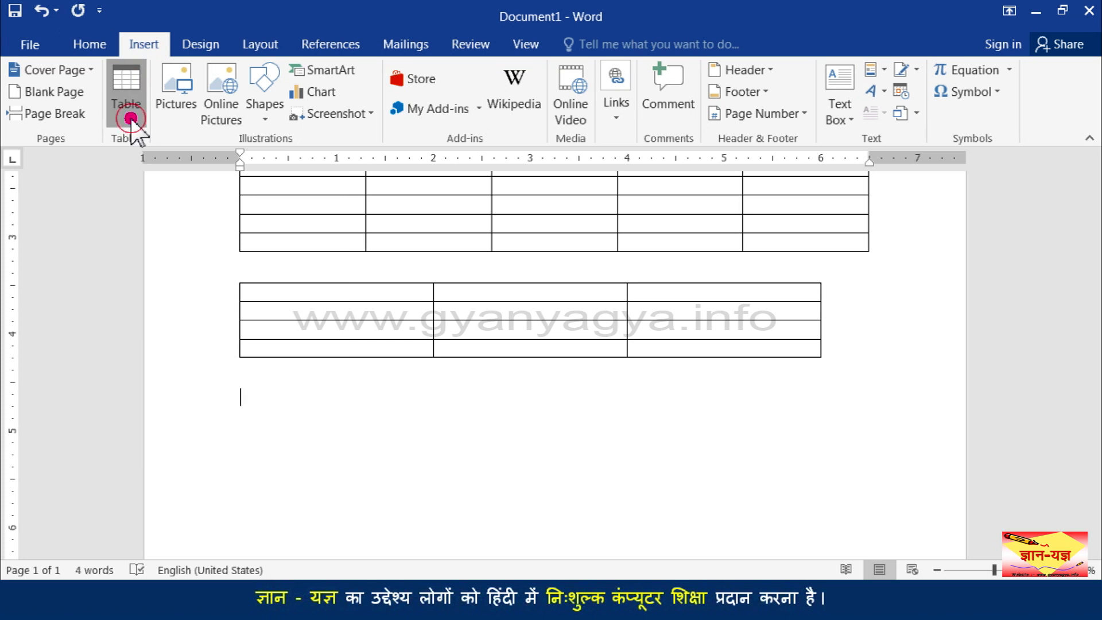
left_click(164, 349)
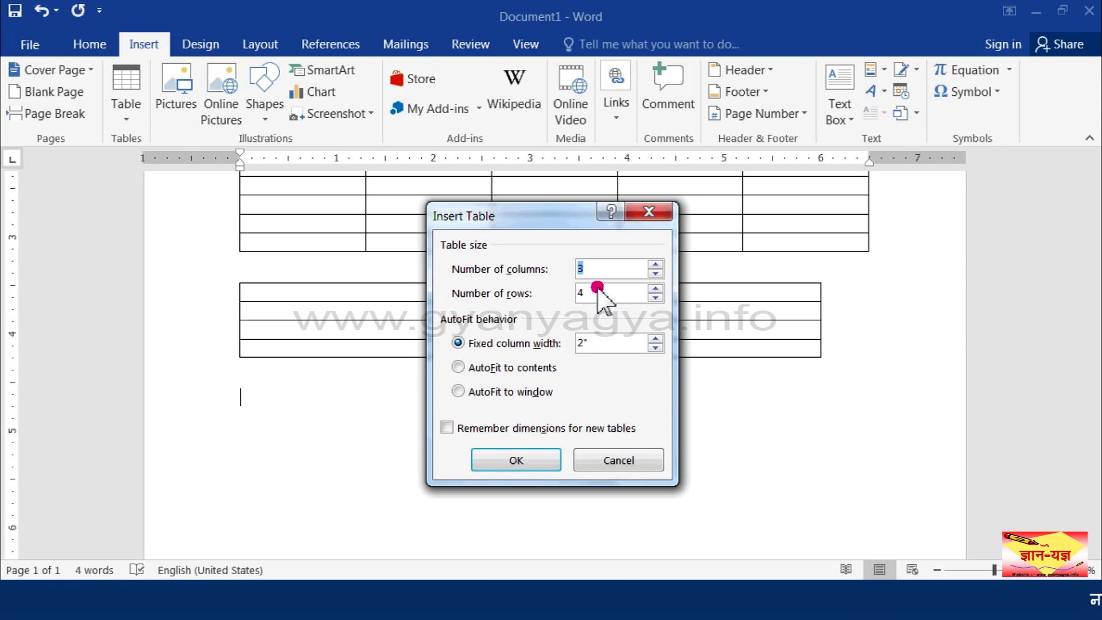
left_click(532, 459)
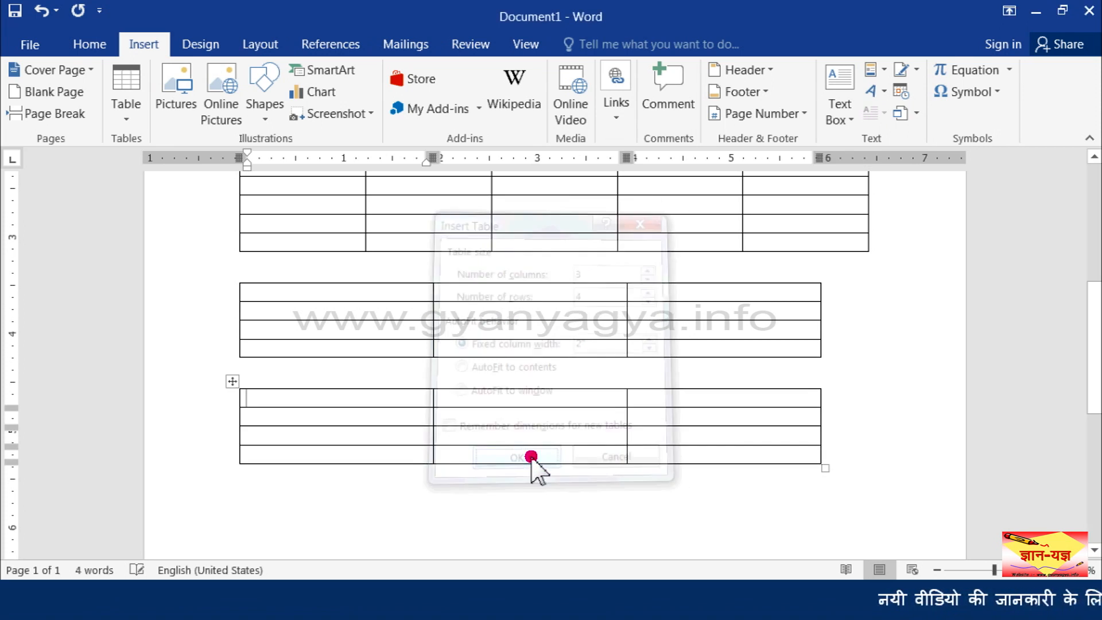
Step: Draw a table outline about 5.96" wide and 1.41" high below the last table
left_click(371, 501)
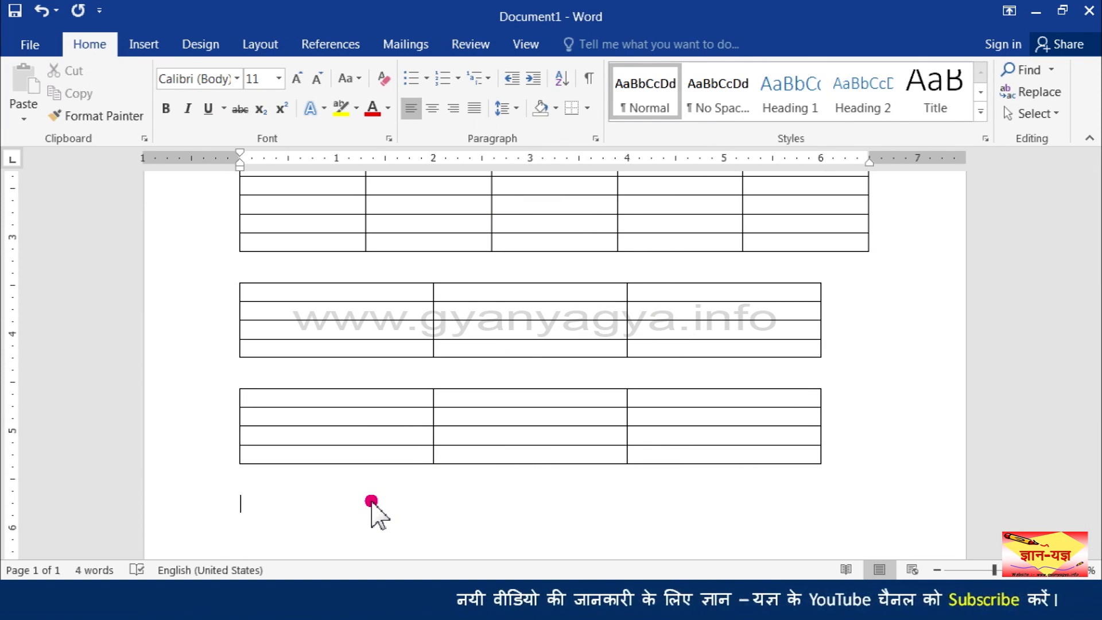
scroll(413, 352, "down", 3)
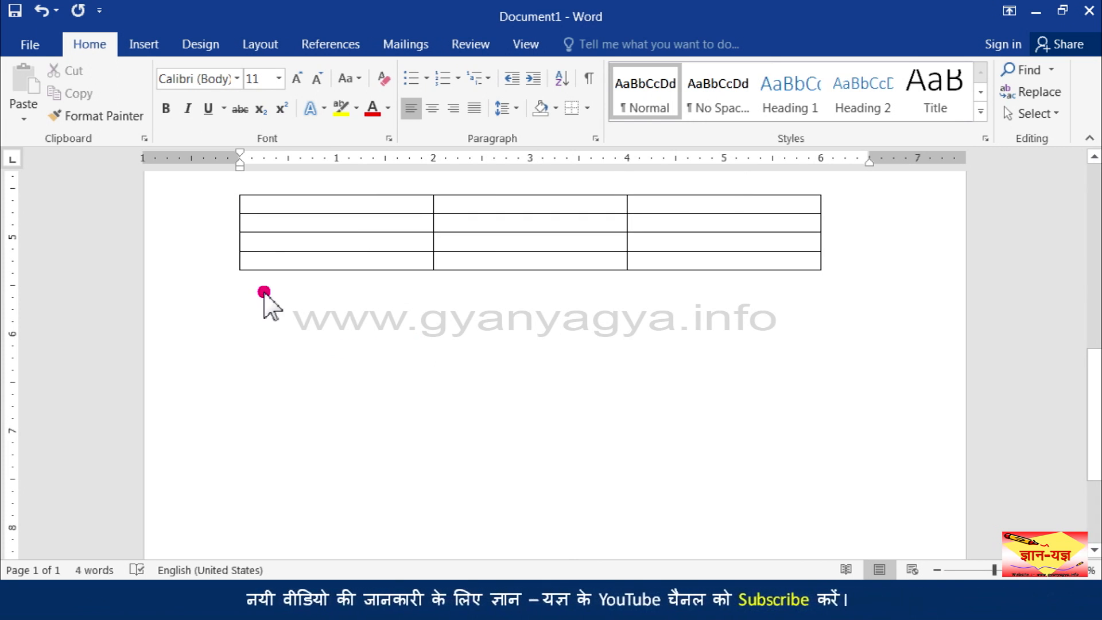
left_click(151, 44)
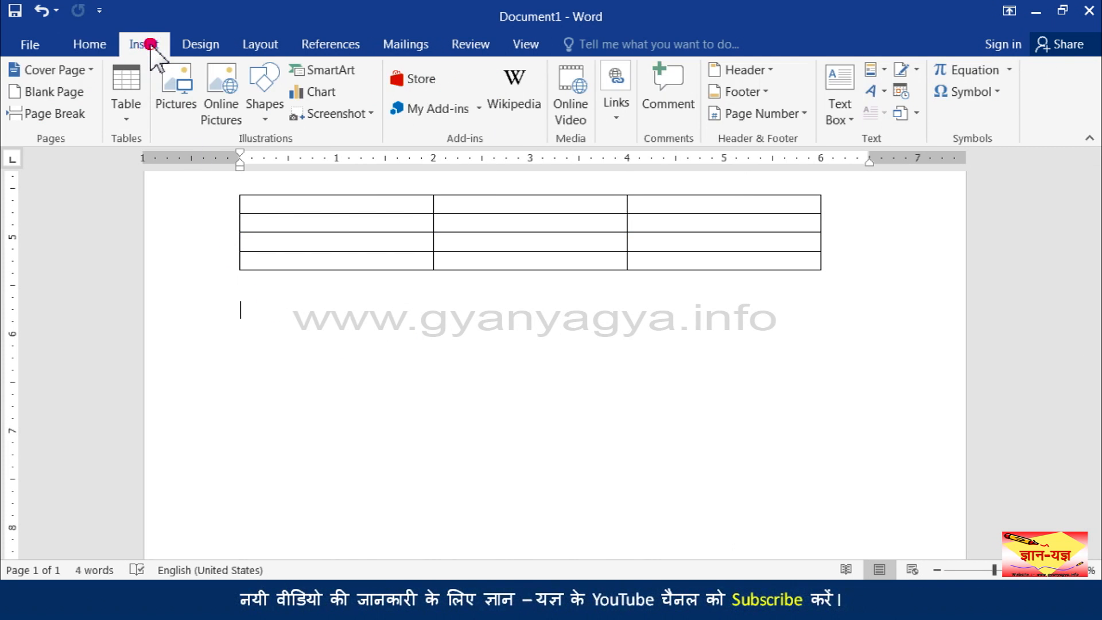
left_click(138, 120)
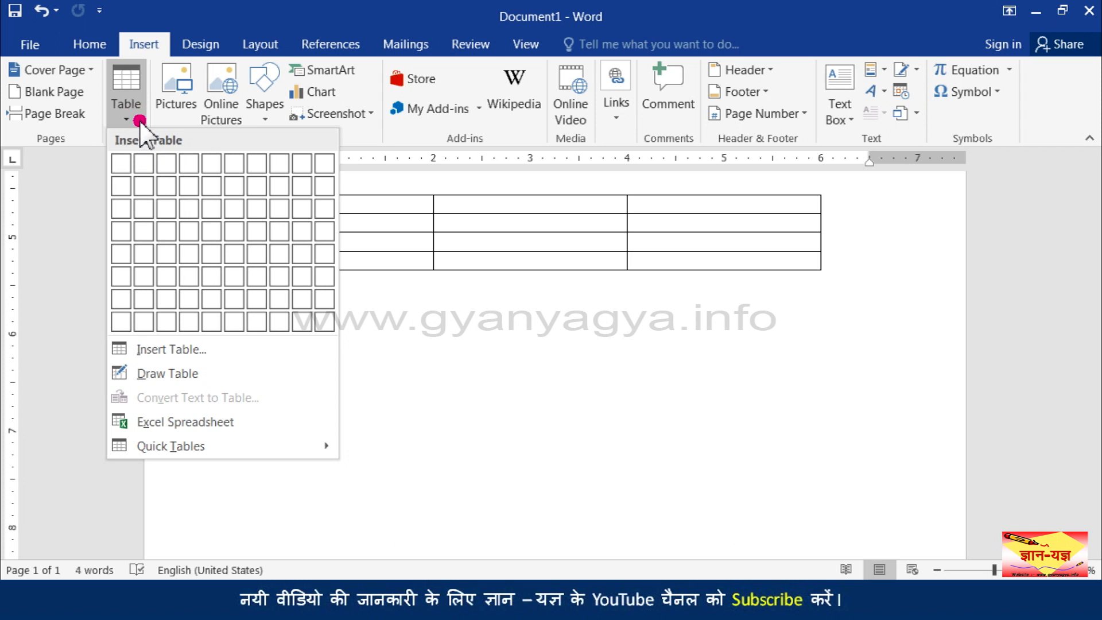
left_click(186, 376)
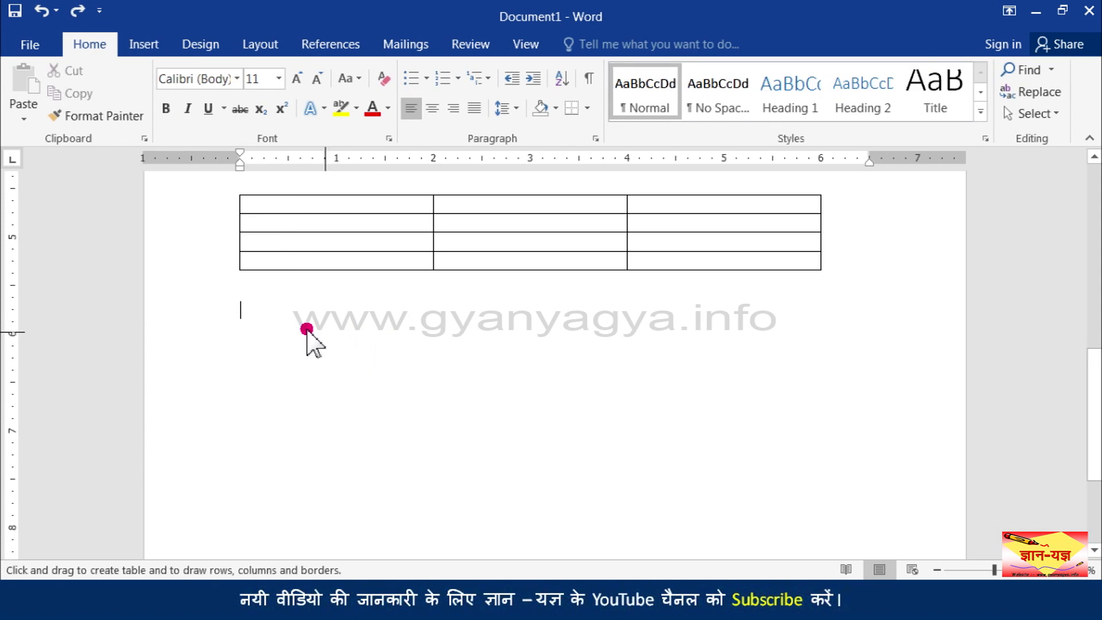
mouse_move(246, 311)
left_mouse_down()
mouse_move(419, 388)
mouse_move(639, 438)
mouse_move(822, 448)
left_mouse_up()
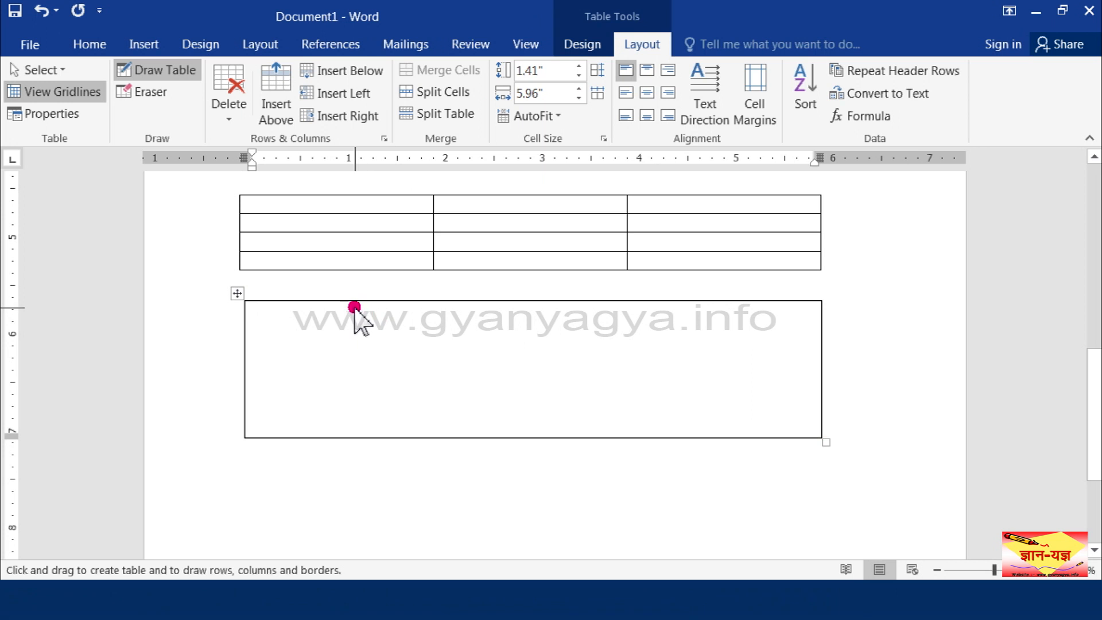
Step: Draw three full-height vertical dividers inside the table outline, making the second column about 2.53" wide
left_click_drag(354, 307, 357, 335)
left_click_drag(356, 405, 356, 417)
left_click_drag(602, 303, 594, 414)
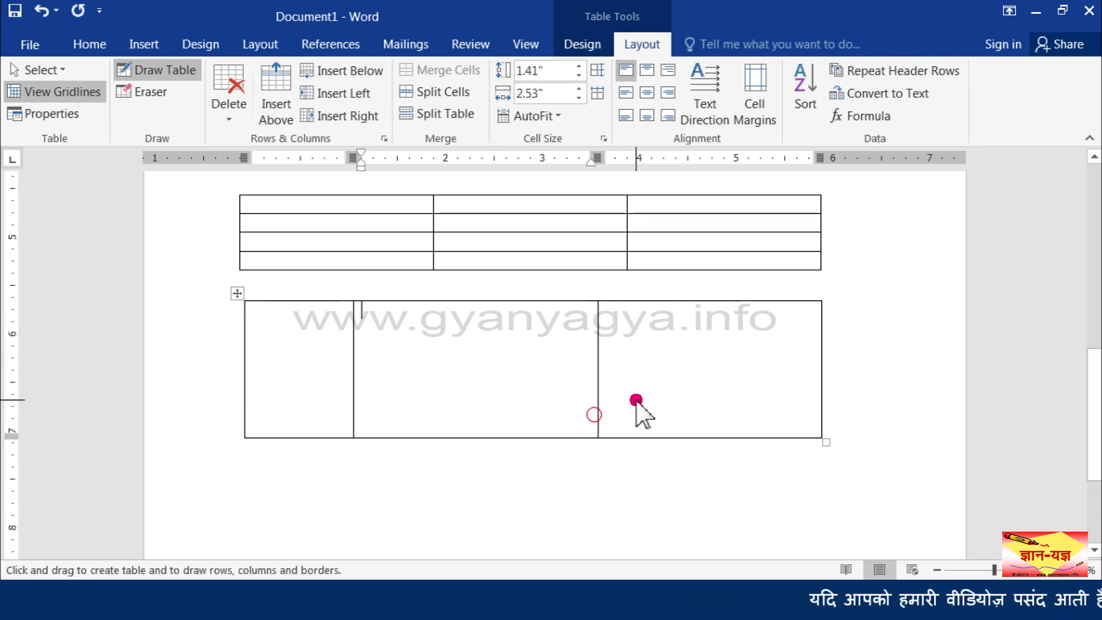
left_click_drag(740, 306, 741, 429)
Step: Draw a row line about 0.6" down the table, and split the lower third cell horizontally and the upper second and fourth cells vertically
left_click_drag(262, 360, 779, 369)
mouse_move(600, 405)
left_mouse_down()
mouse_move(721, 411)
mouse_move(716, 403)
left_mouse_up()
left_click_drag(469, 301, 463, 354)
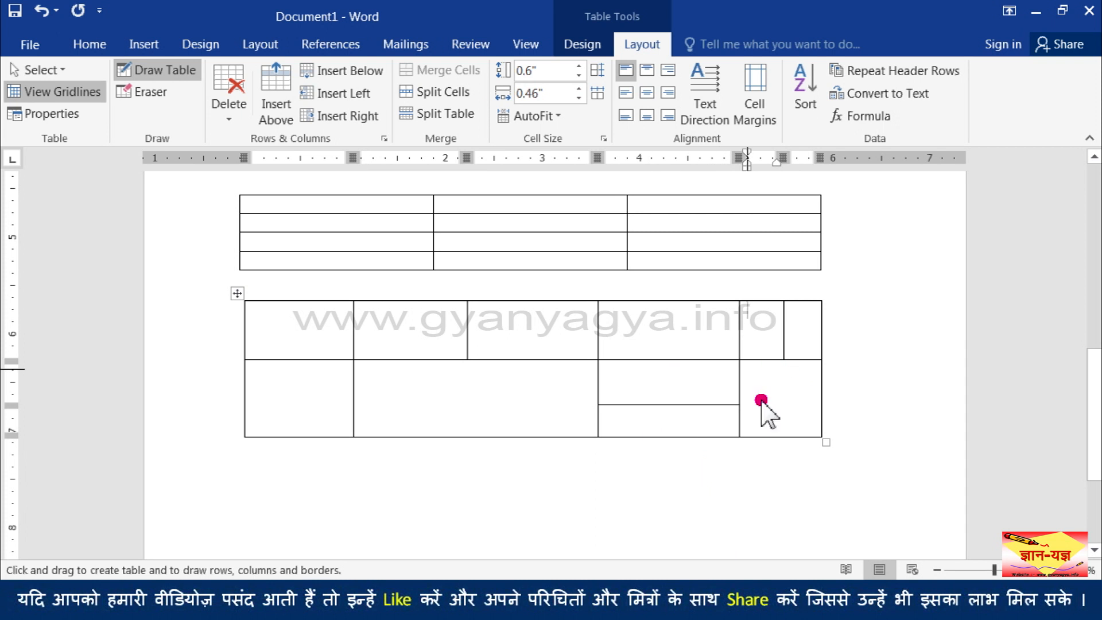
key("Escape")
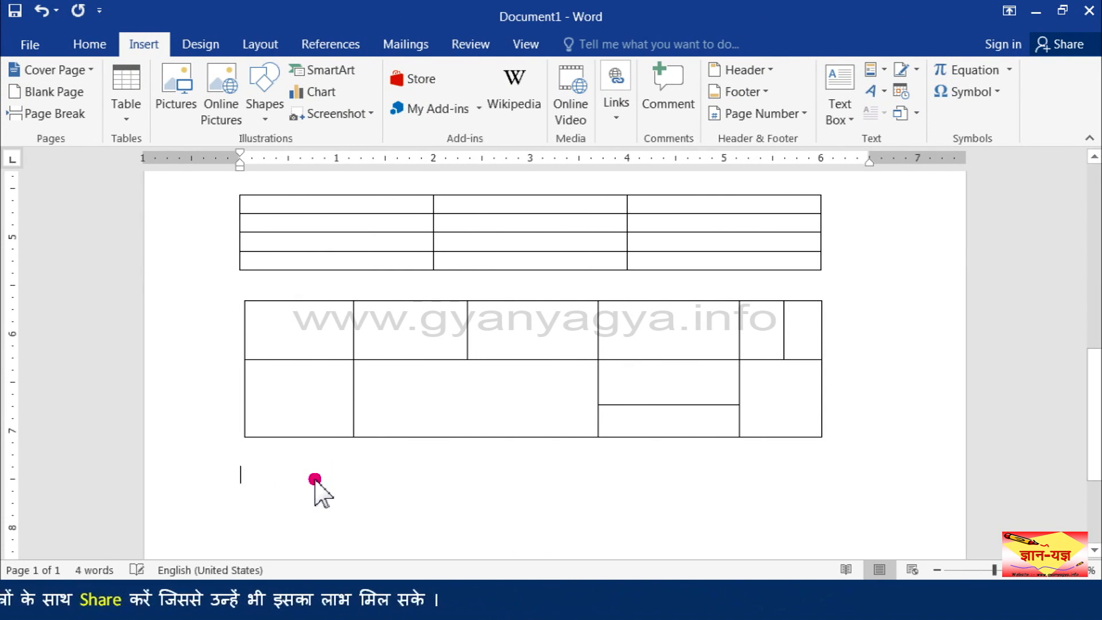
Step: Enter the words Name, Class and Subject separated by tabs on the line below the drawn table
left_click(139, 122)
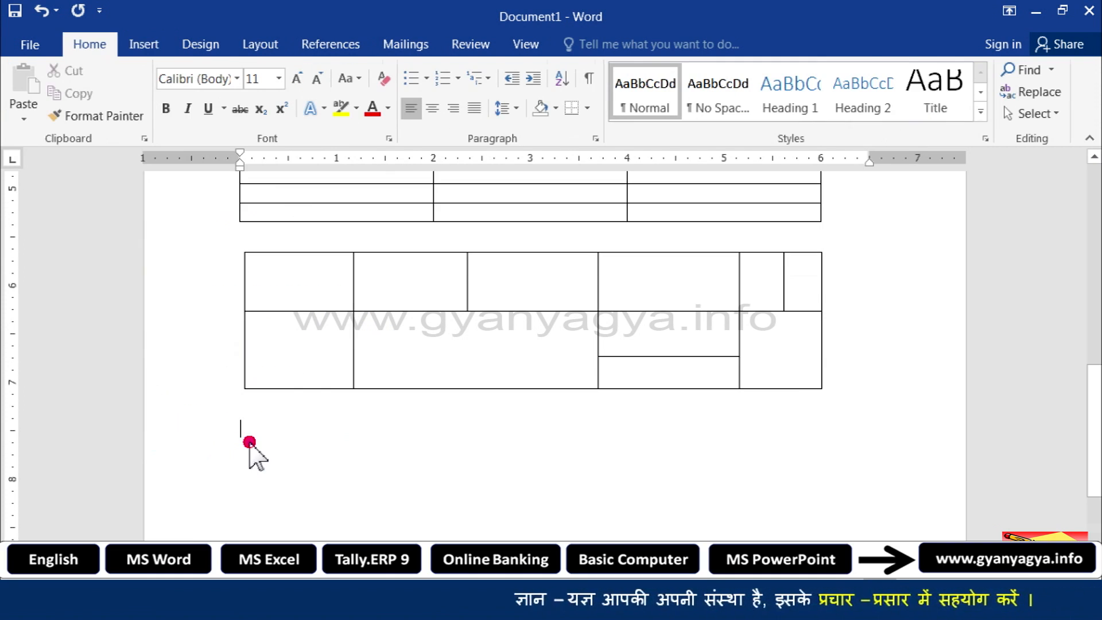
left_click(249, 442)
type("Name")
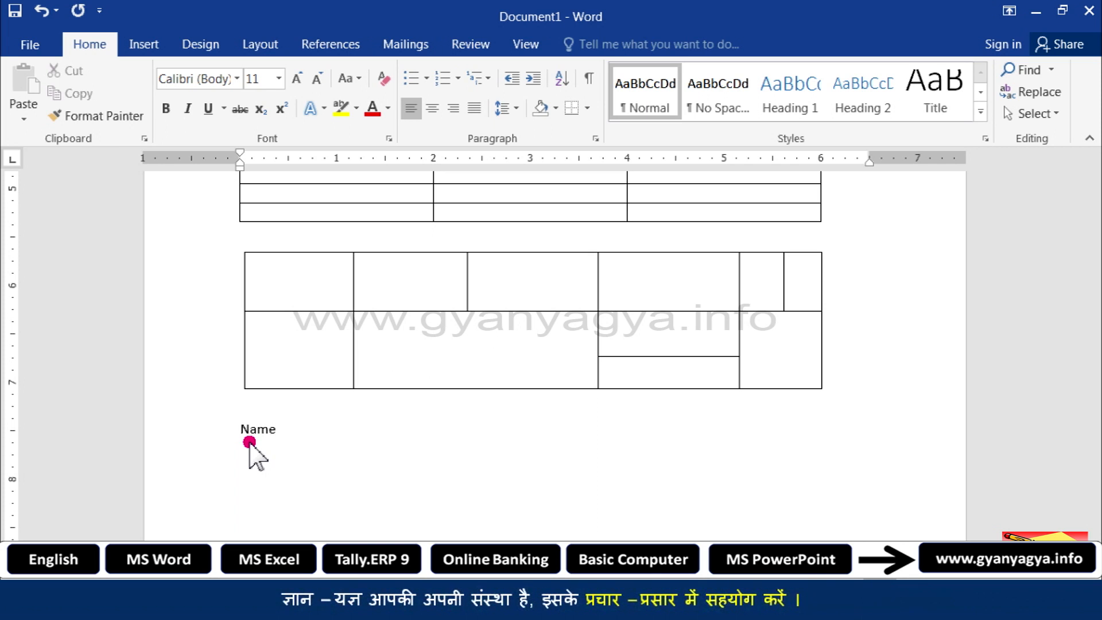
key("Tab")
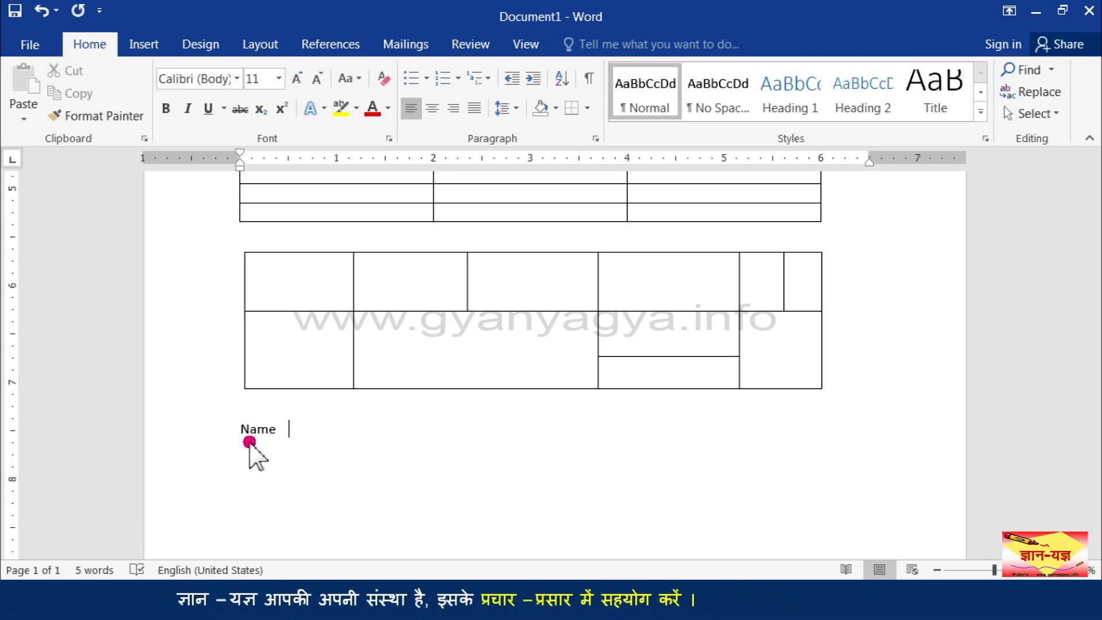
type("Class   Subject")
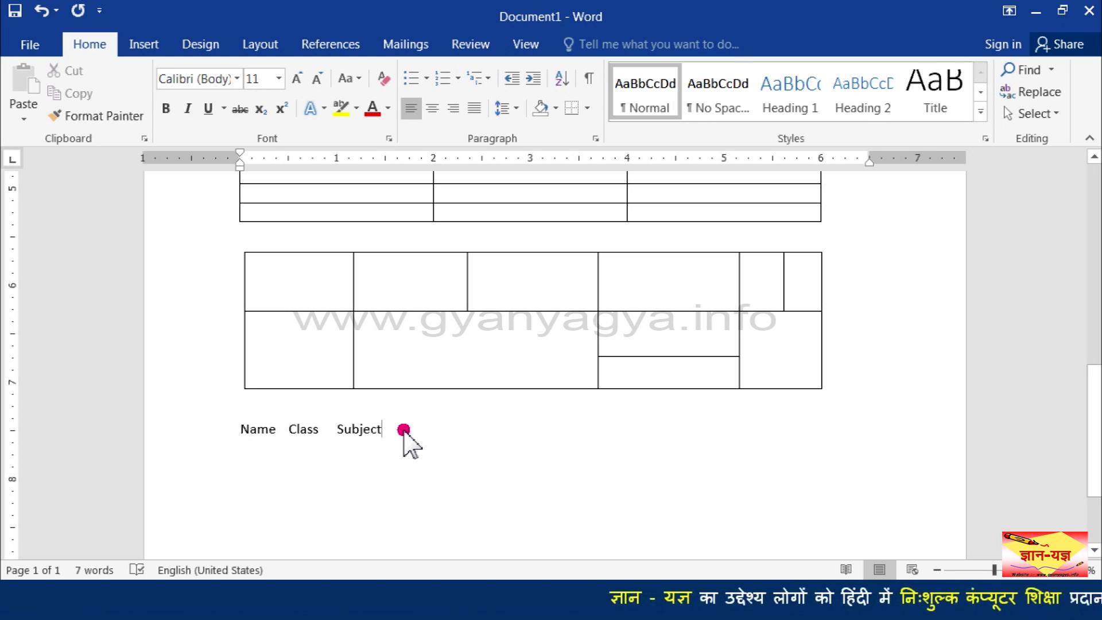
Step: Convert the Name, Class, Subject line to a 3-column table with a fixed column width of 2", separating the text at tabs
left_click_drag(403, 430, 222, 443)
left_click(165, 49)
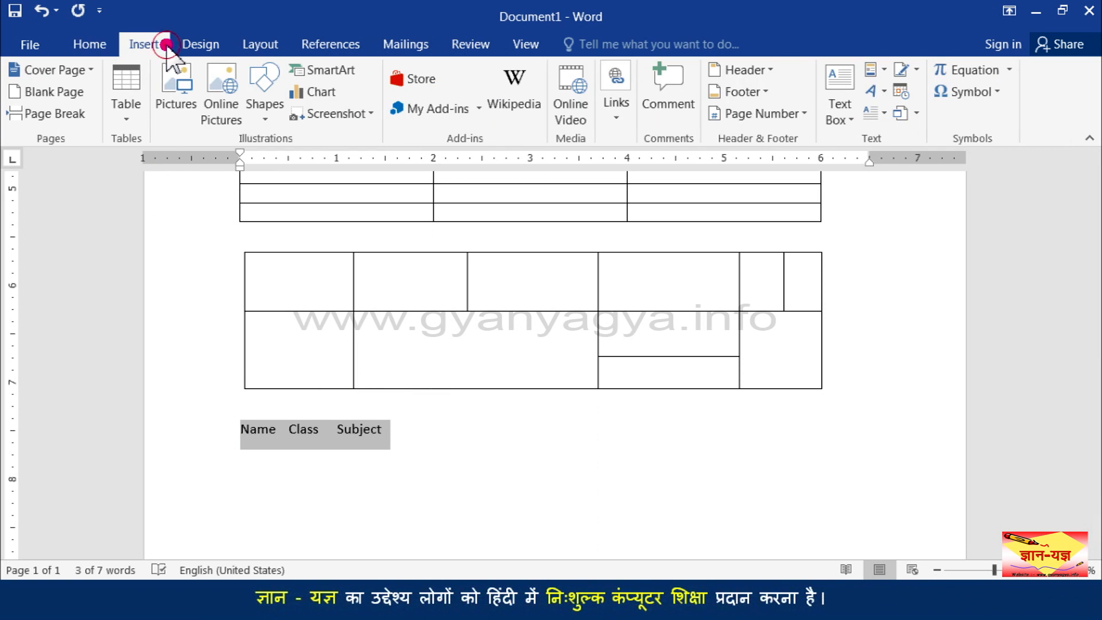
left_click(137, 106)
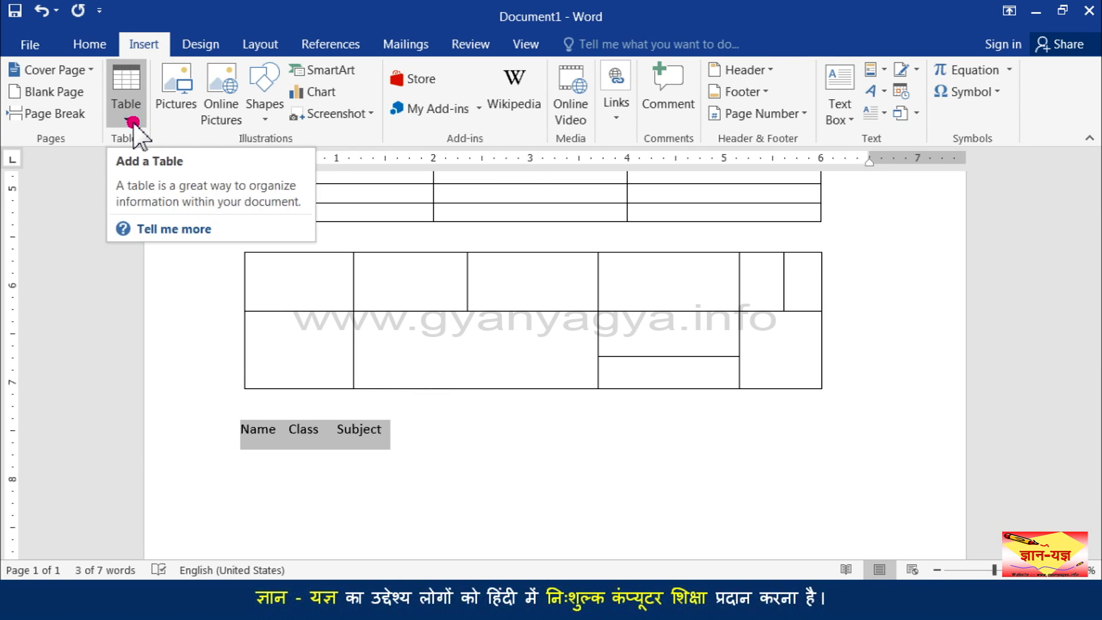
left_click(132, 122)
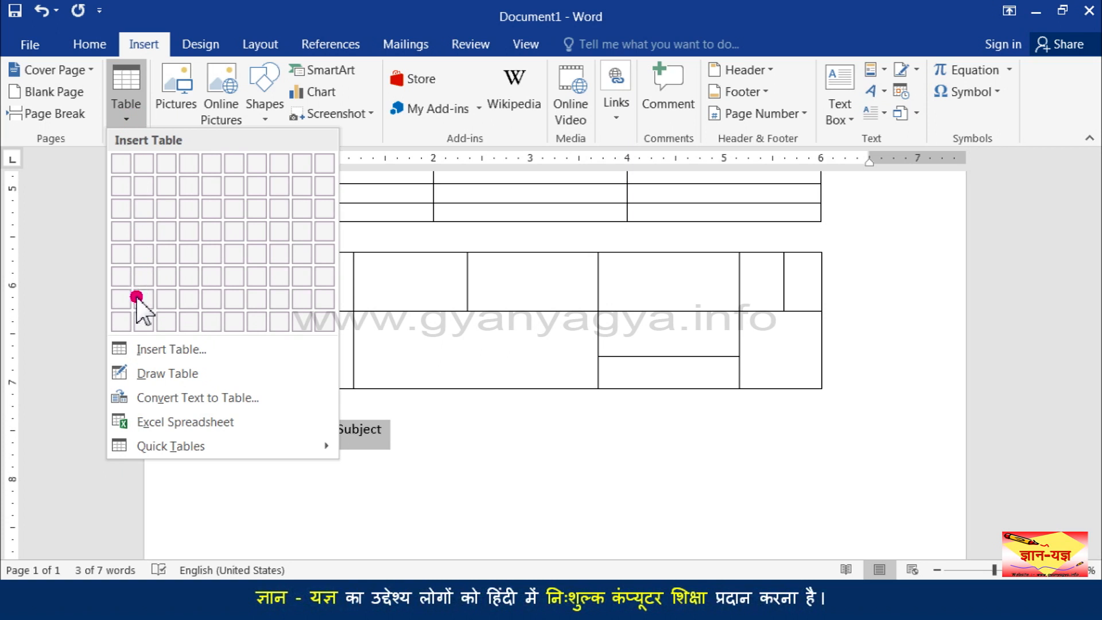
left_click(284, 398)
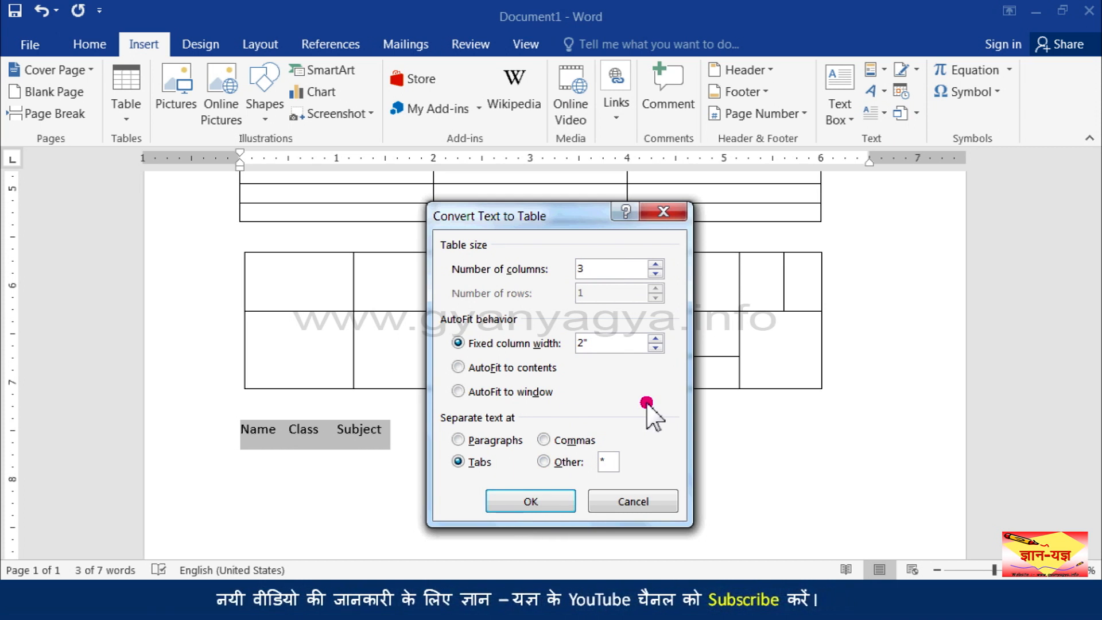
left_click(529, 503)
left_click(482, 487)
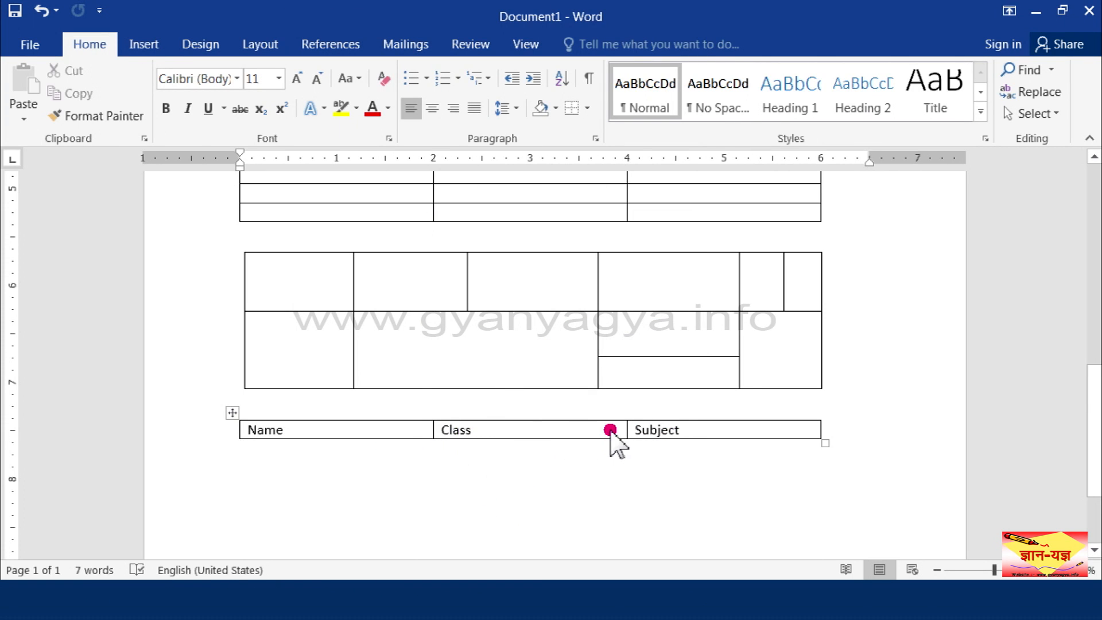
left_click(686, 429)
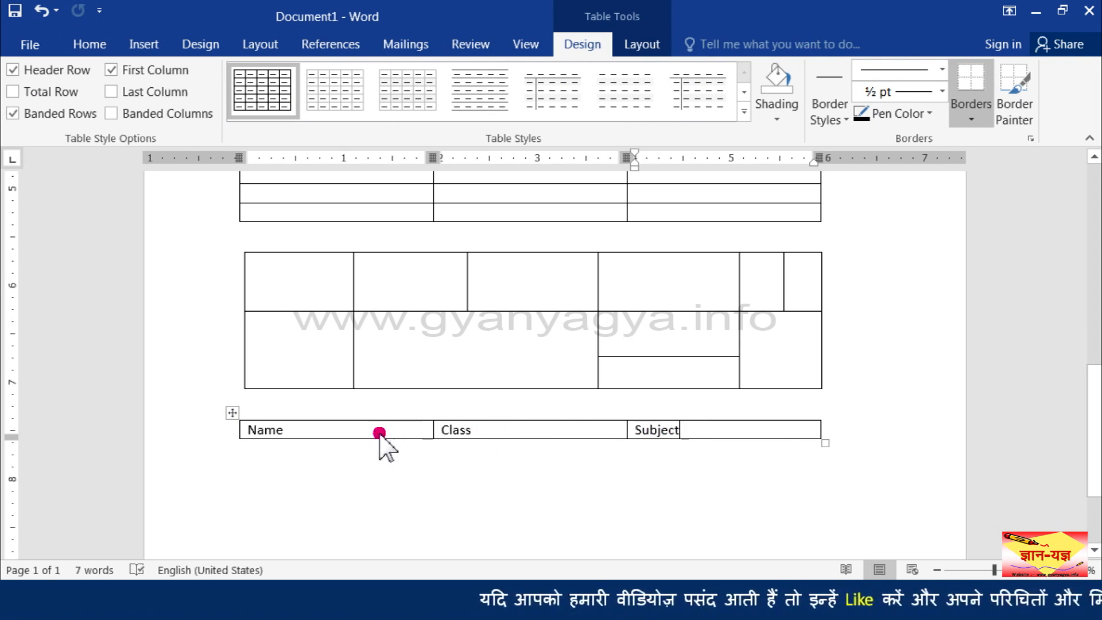
left_click(444, 482)
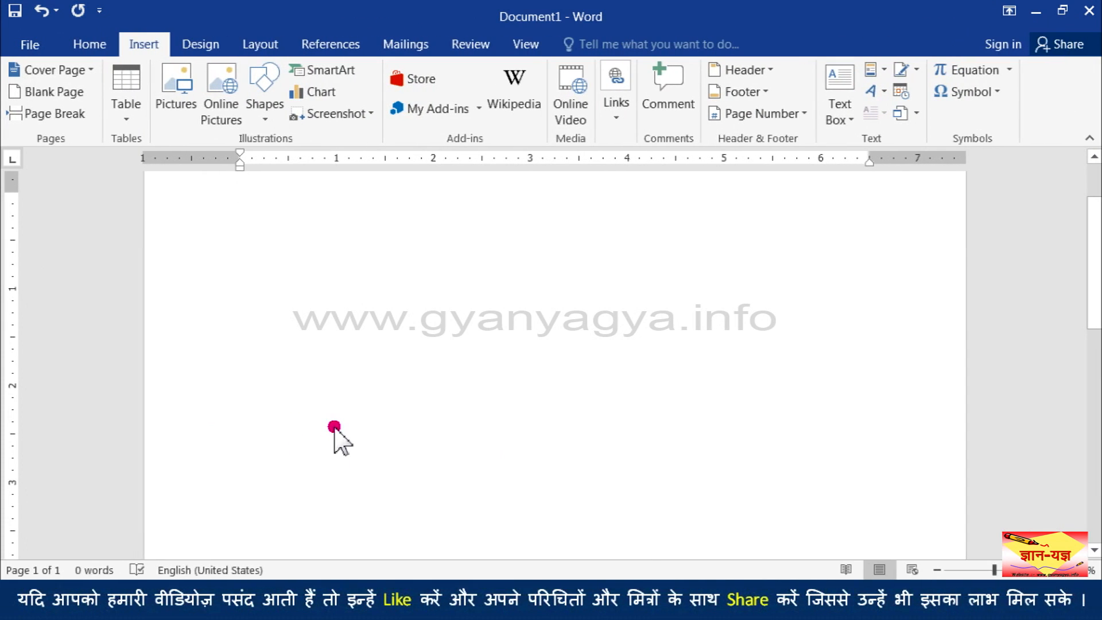
Step: Insert an Excel spreadsheet in the blank document and enter Name, Class and Subject in cells A1 to C1
left_click(127, 109)
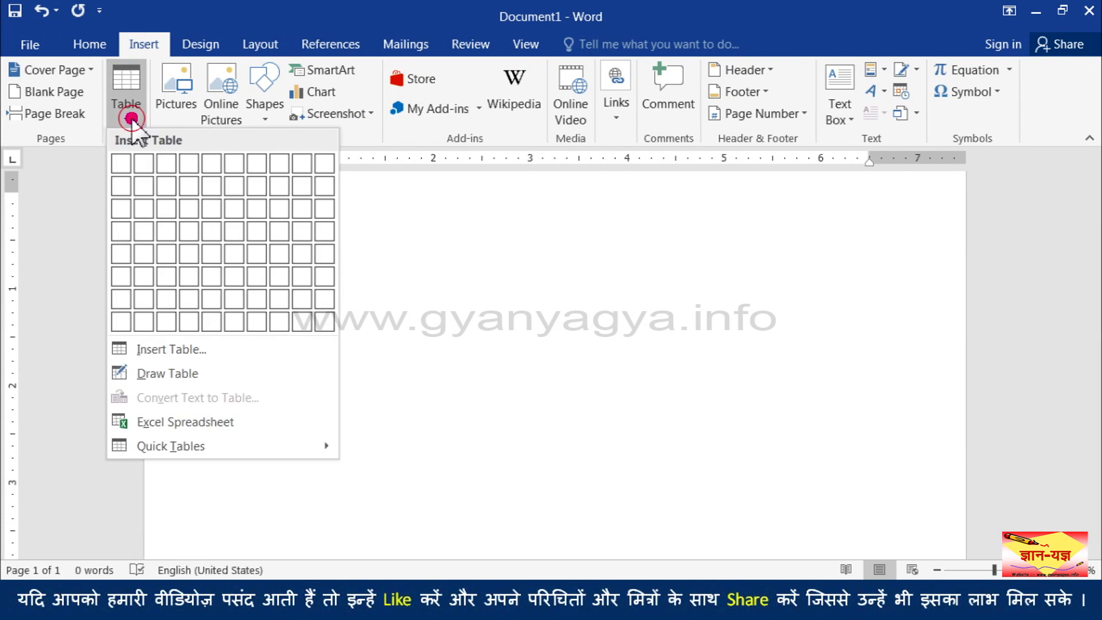
left_click(204, 424)
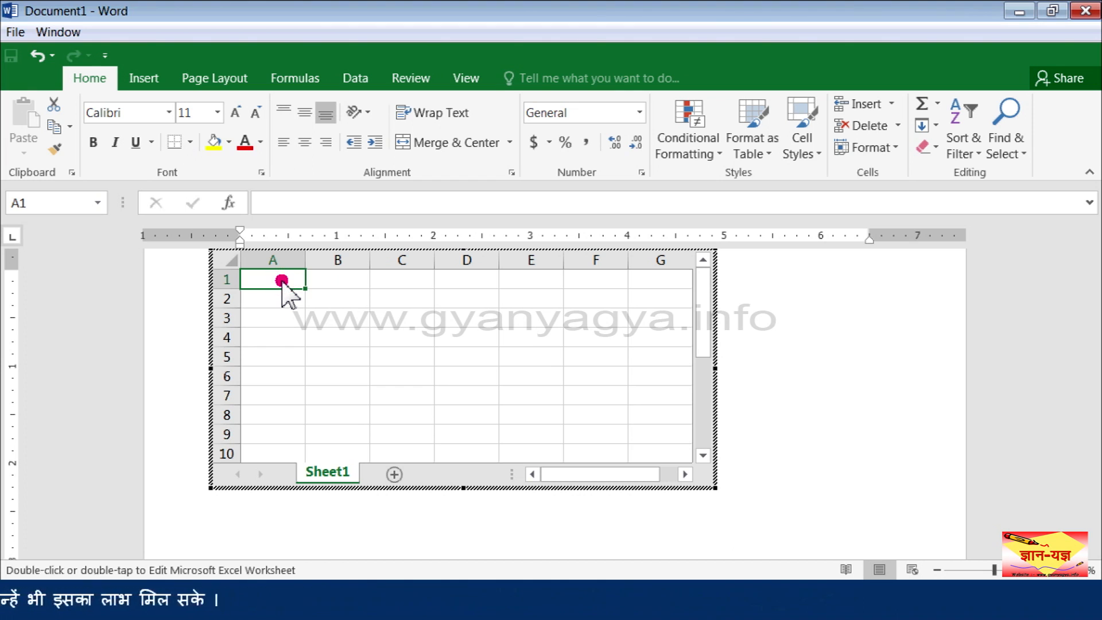
type("Name")
key("Tab")
type("Cla")
key("Tab")
type("Su")
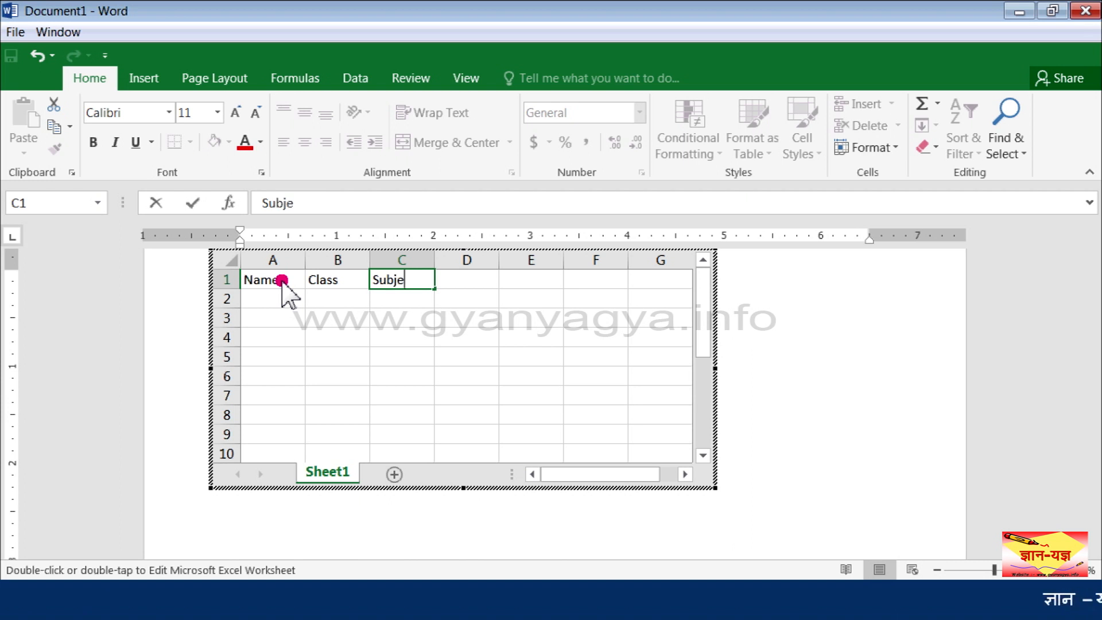
left_click(794, 356)
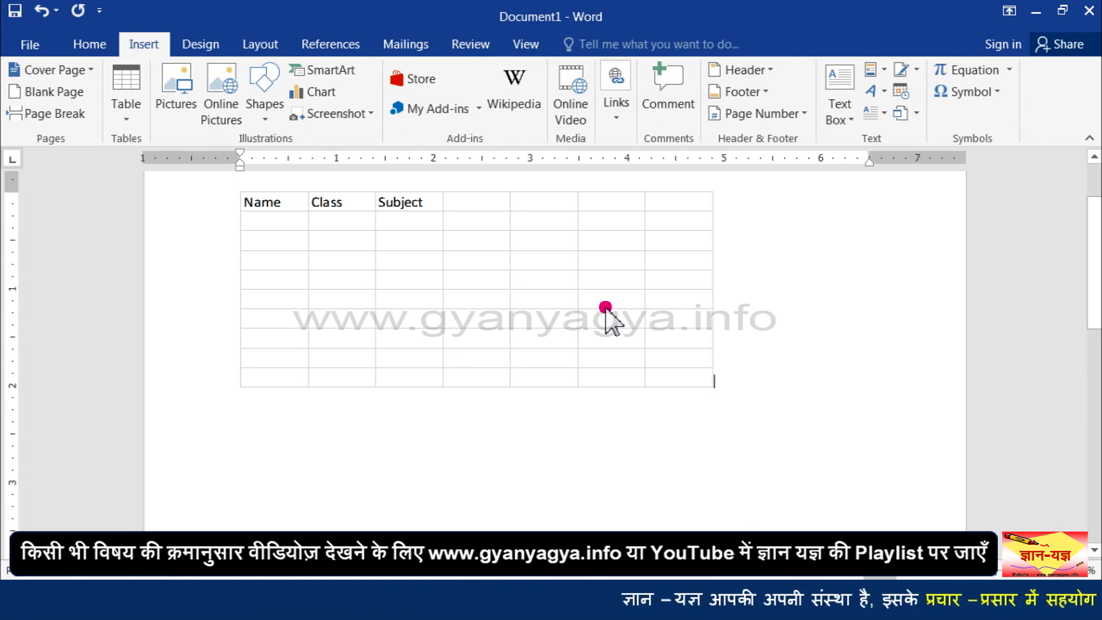
Step: Reopen the embedded worksheet for editing and return to the document, and undo the spreadsheet's insertion
double_click(406, 267)
left_click(332, 325)
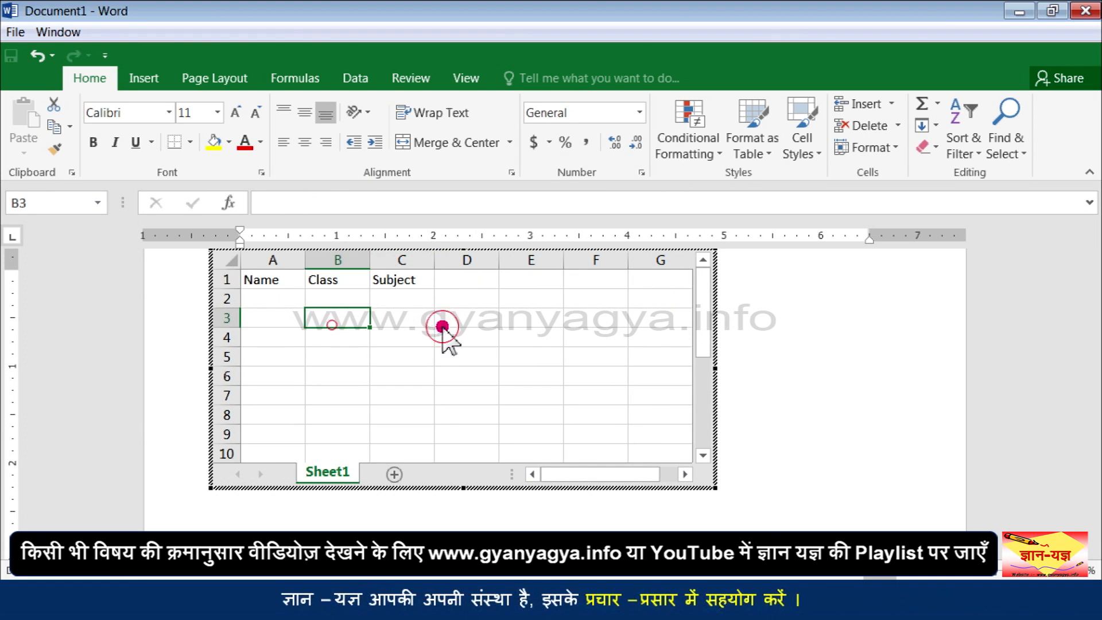
left_click(440, 324)
left_click(299, 375)
left_click(257, 513)
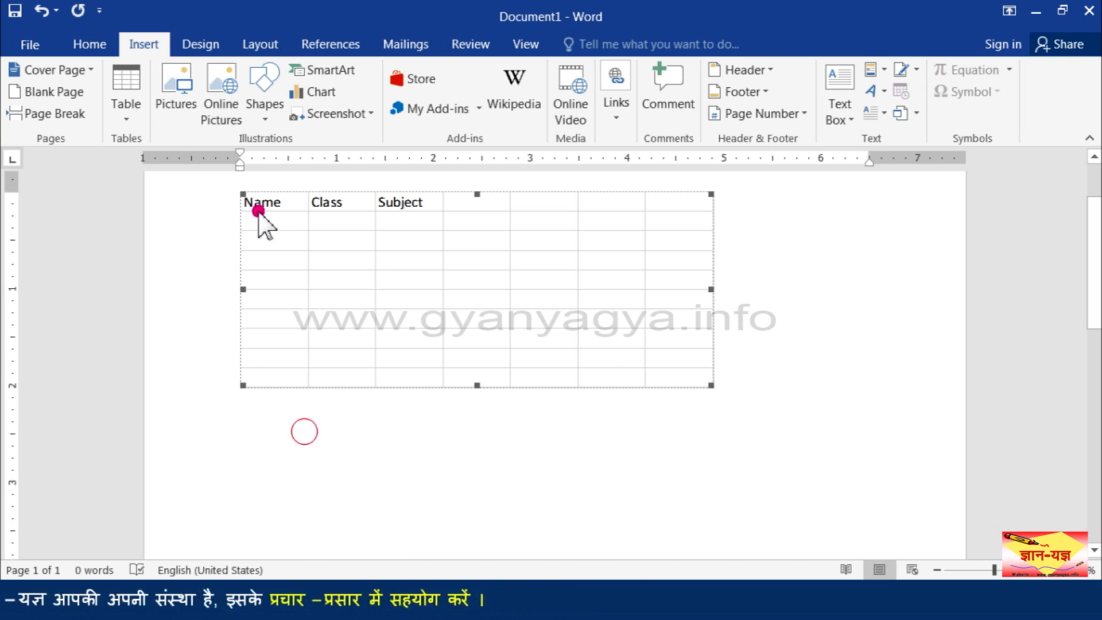
left_click(48, 6)
Step: Insert the built-in Quick Table of enrollment in local colleges, 2005, with Undergraduate and Graduate subheads
left_click(125, 114)
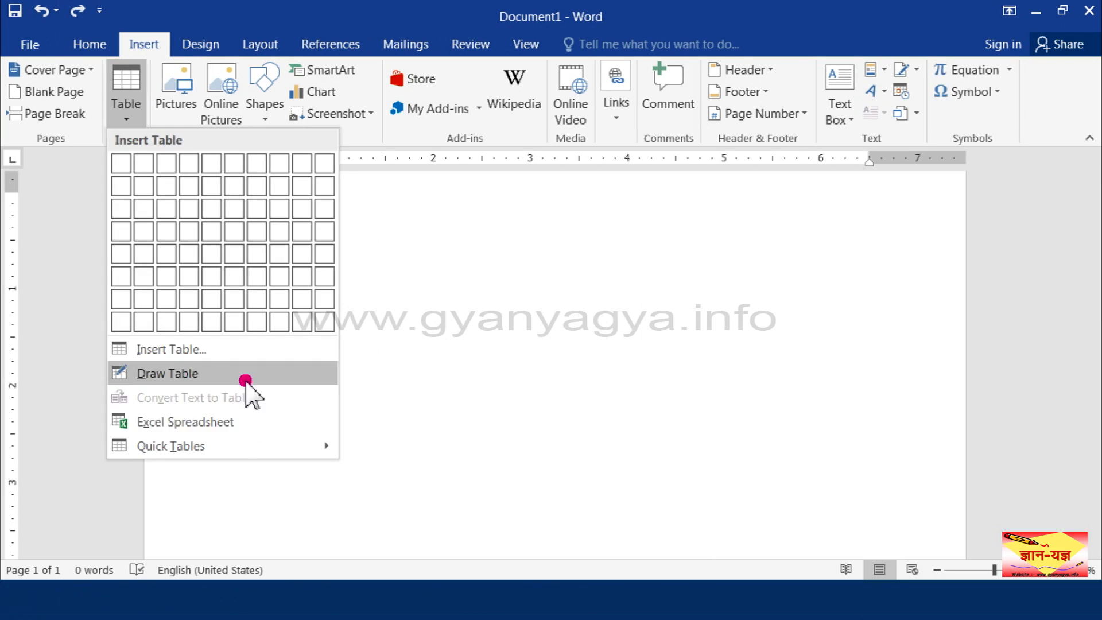
left_click(237, 446)
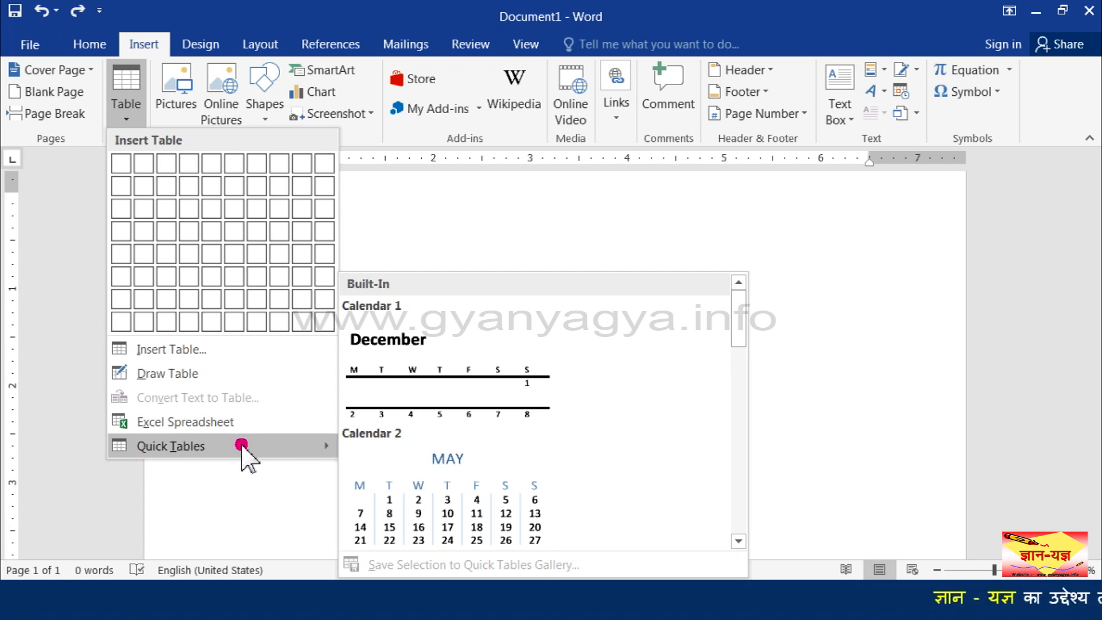
left_click_drag(739, 335, 742, 527)
left_click(566, 517)
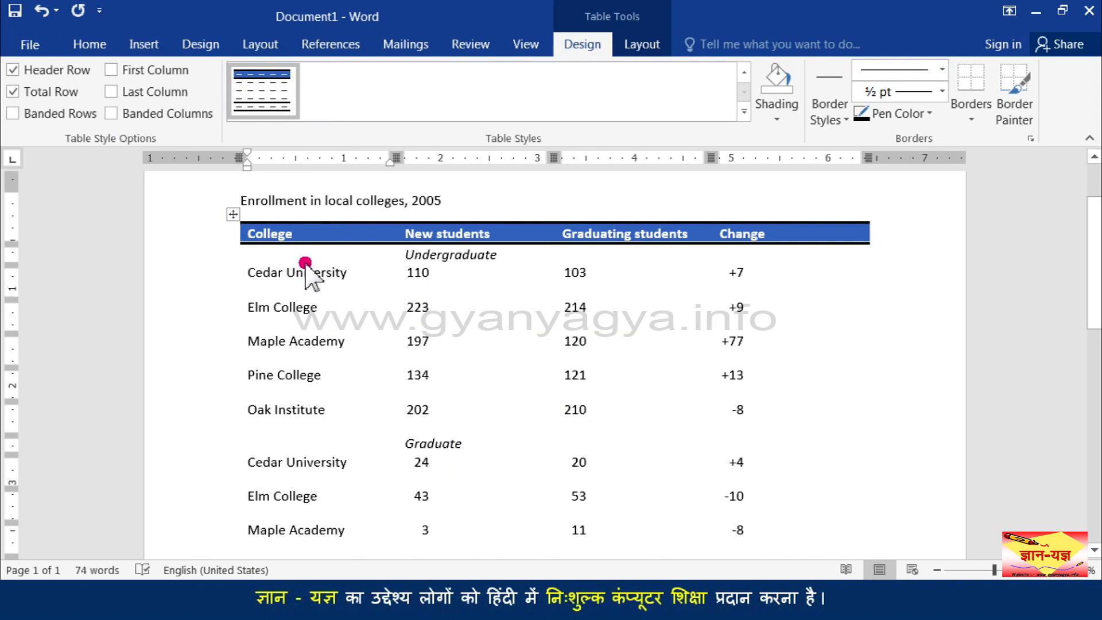
Step: Replace the College heading with Name and the first Cedar University entry with a person's full name
left_click_drag(253, 233, 249, 235)
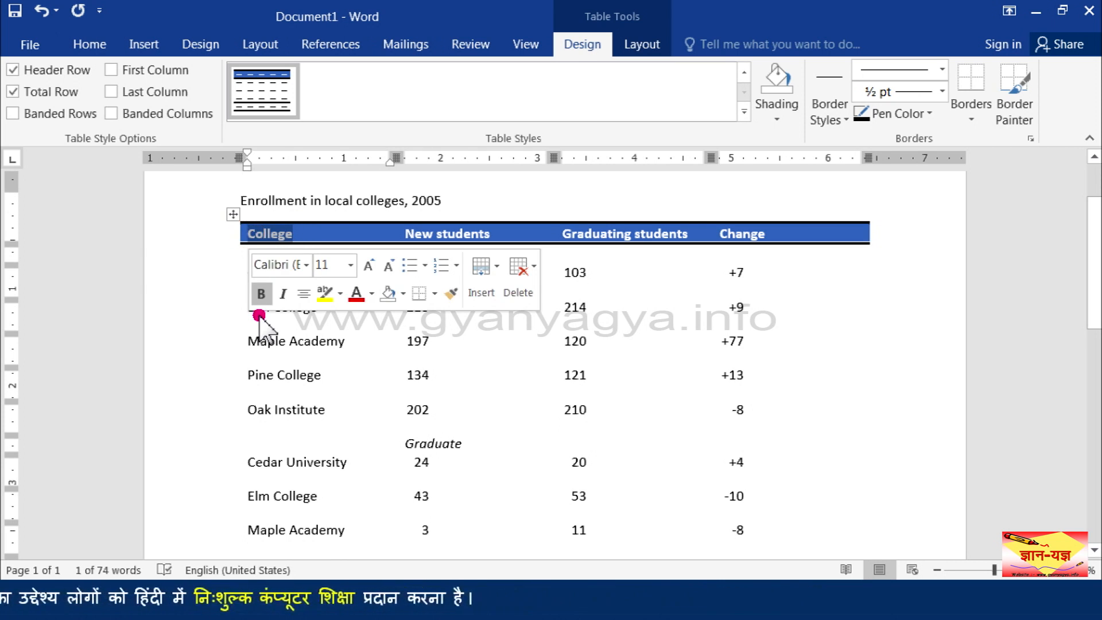
type("Name")
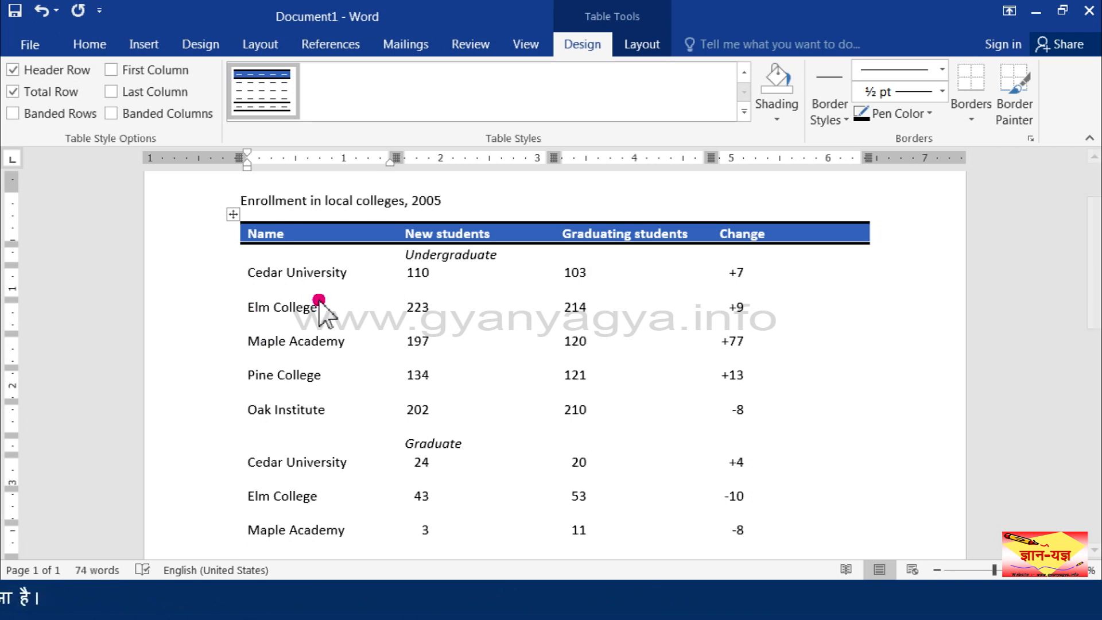
left_click(310, 279)
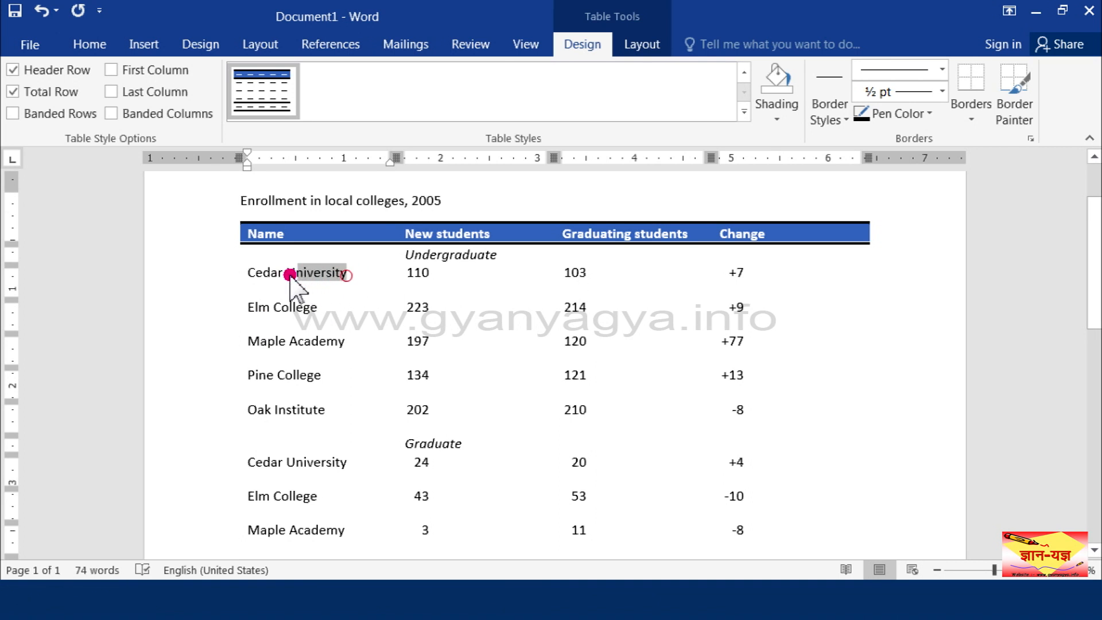
left_click_drag(255, 274, 255, 274)
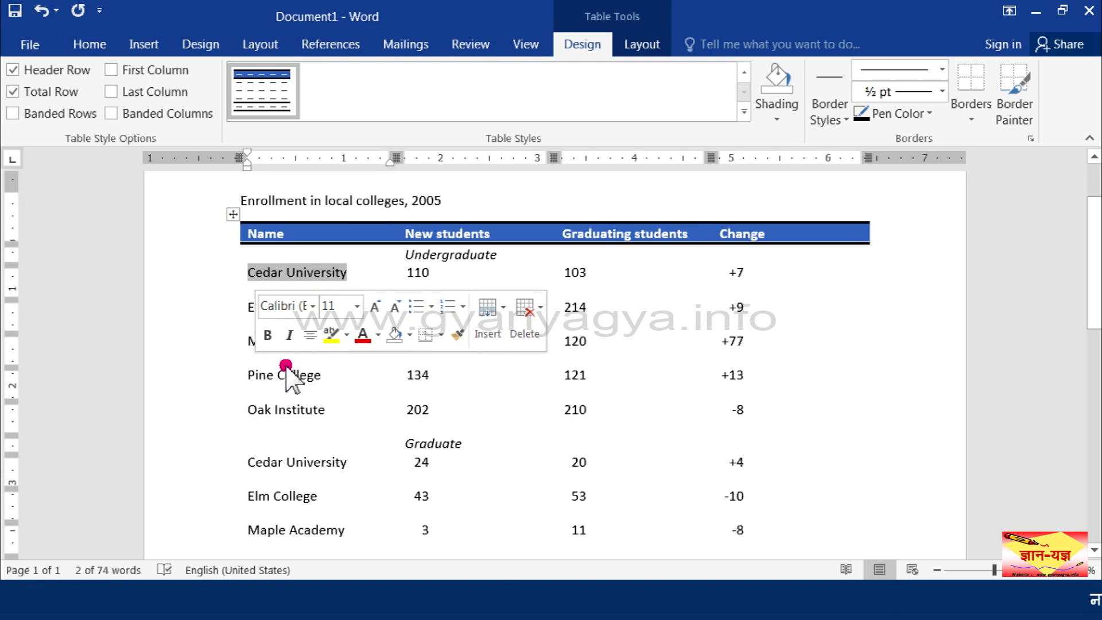
type("Ashok Kumar")
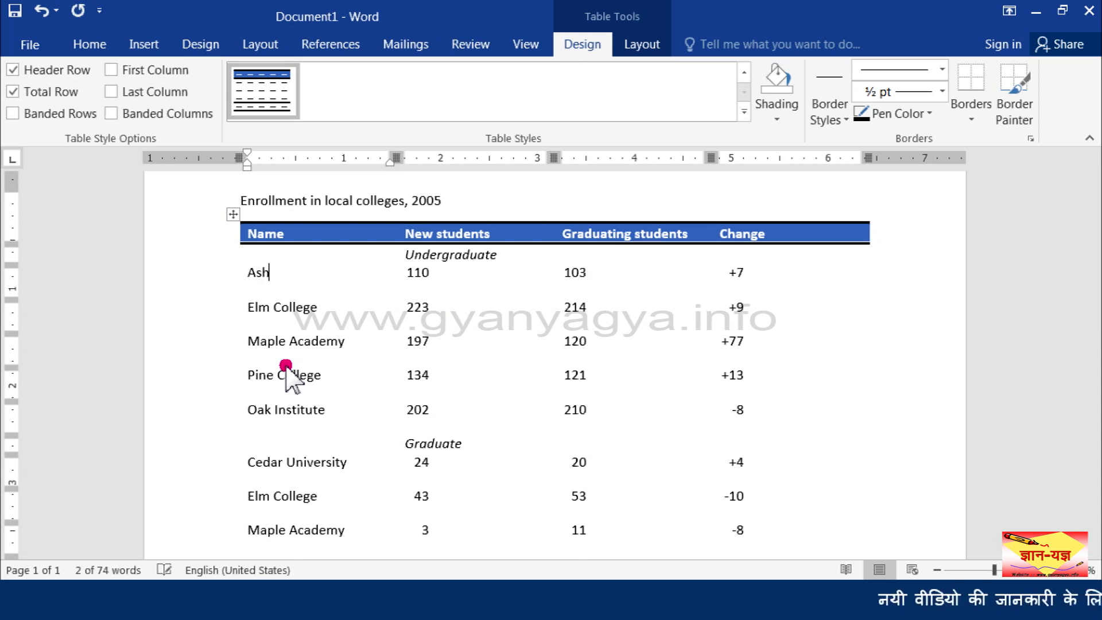